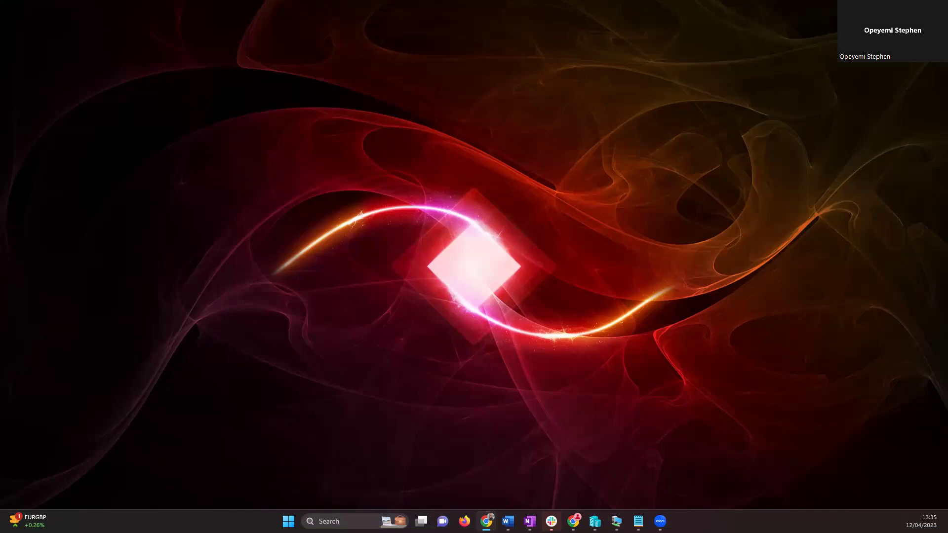
Switch to the Microsoft 365 admin center in the browser and open the Endpoint Manager admin center from it
{"action": "key", "text": "alt+Tab"}
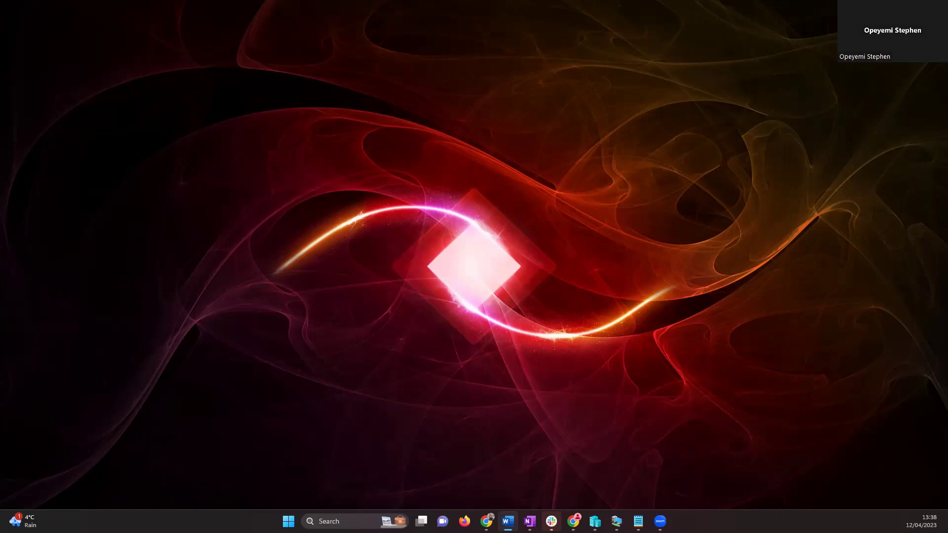
{"action": "key", "text": "alt+Tab"}
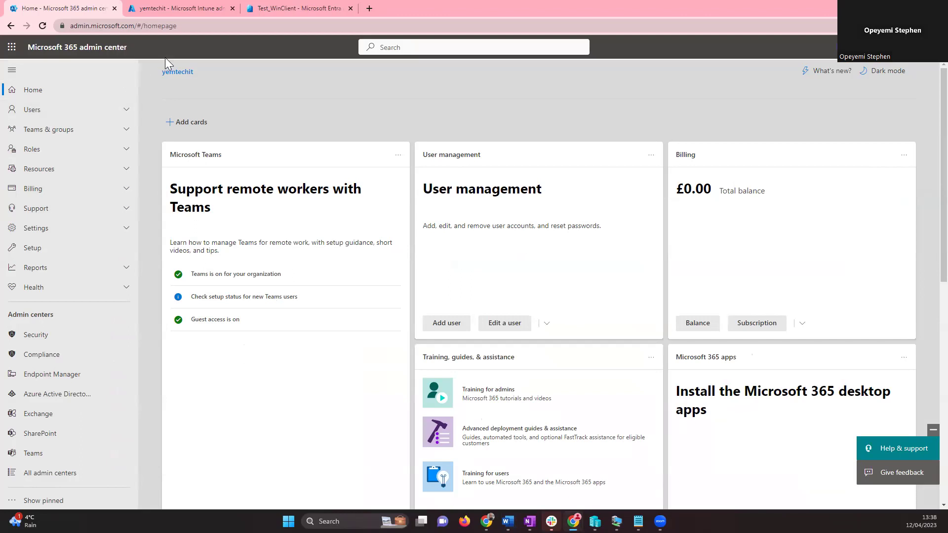
{"action": "left_click", "coordinate": [150, 31]}
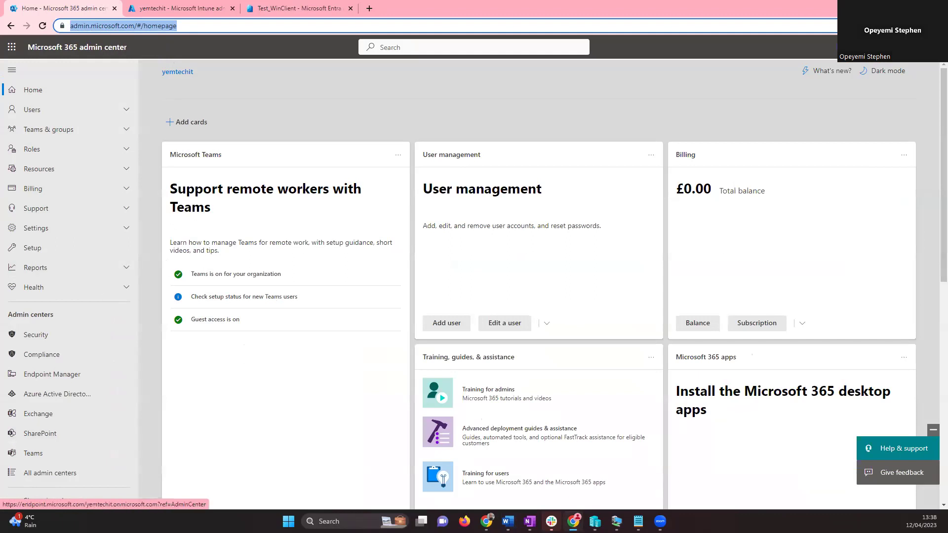
{"action": "left_click", "coordinate": [43, 378]}
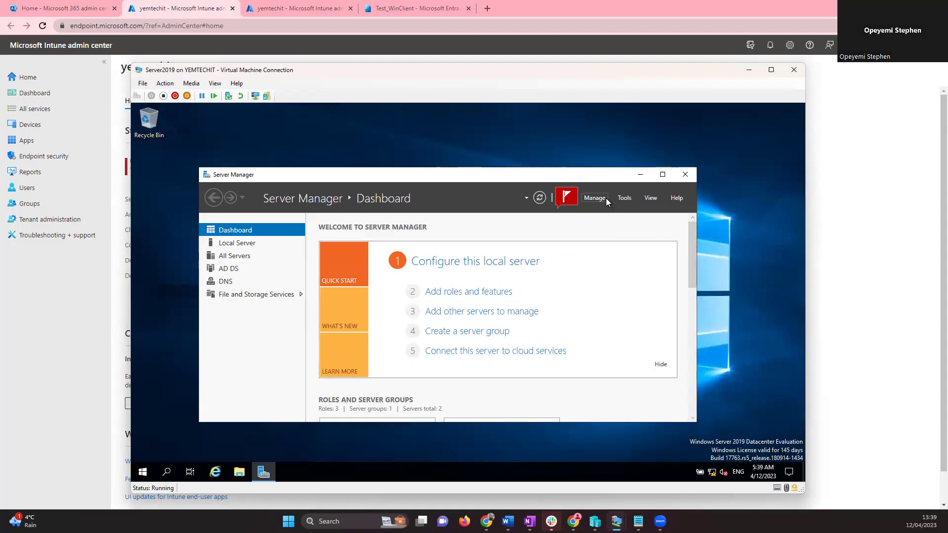
In the Server2019 virtual machine, open Group Policy Management and open the Default Domain Policy of yemtechit.tk for editing
{"action": "left_click", "coordinate": [624, 198]}
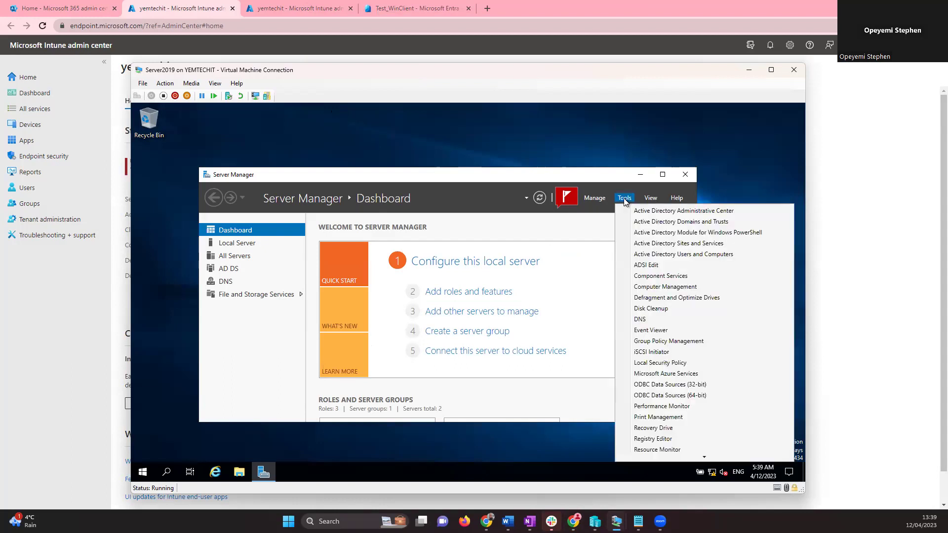
{"action": "left_click", "coordinate": [640, 342]}
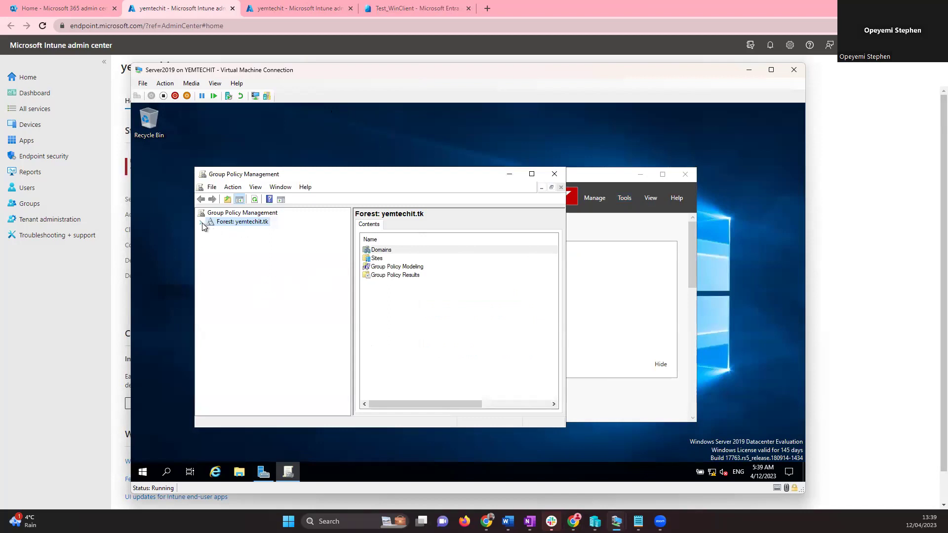
{"action": "left_click", "coordinate": [200, 223]}
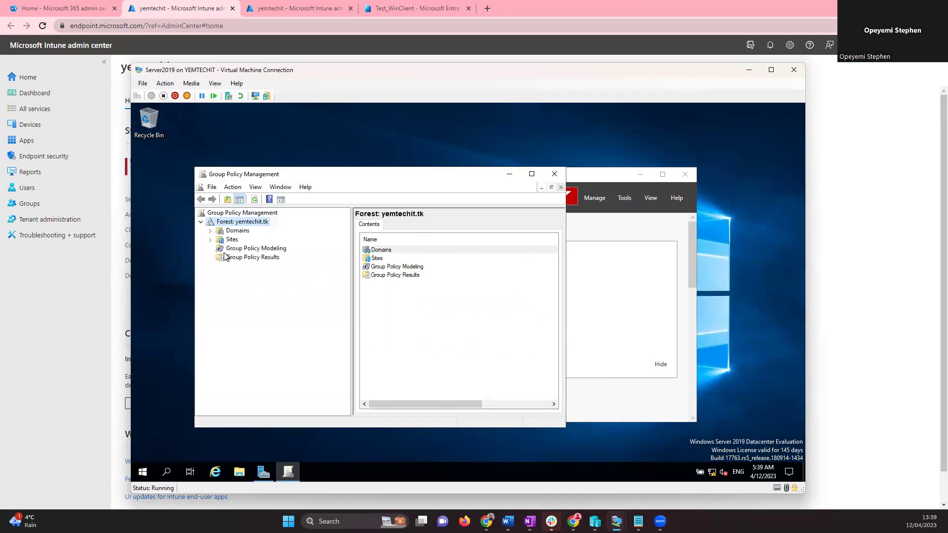
{"action": "left_click", "coordinate": [210, 231]}
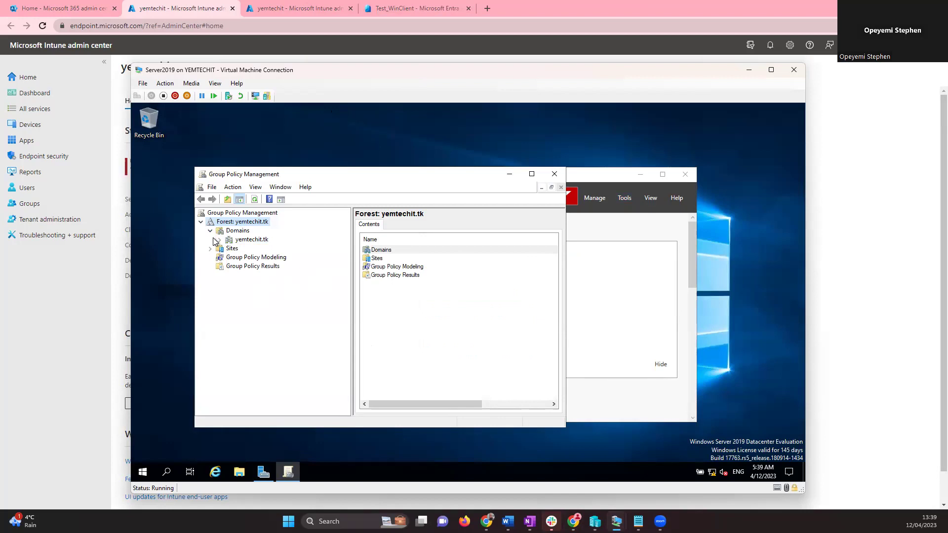
{"action": "left_click", "coordinate": [216, 240]}
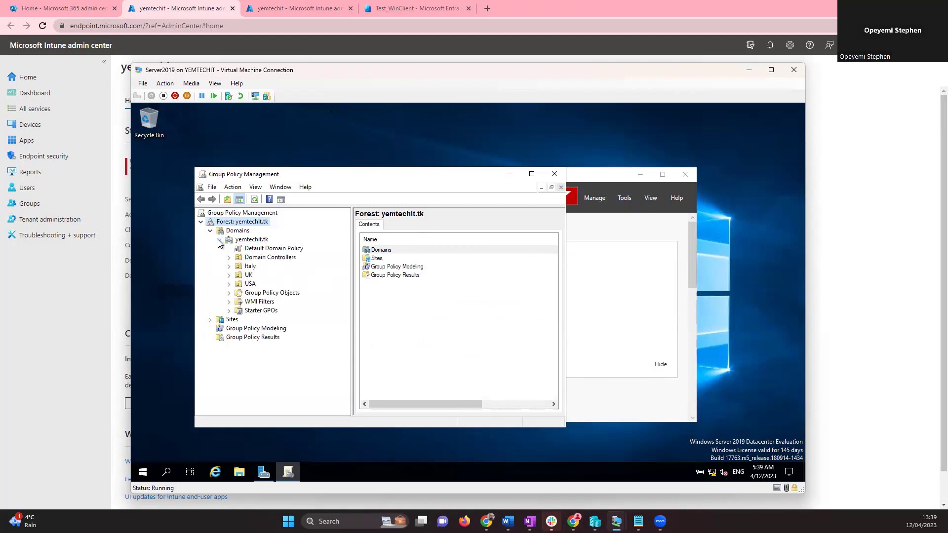
{"action": "right_click", "coordinate": [276, 250]}
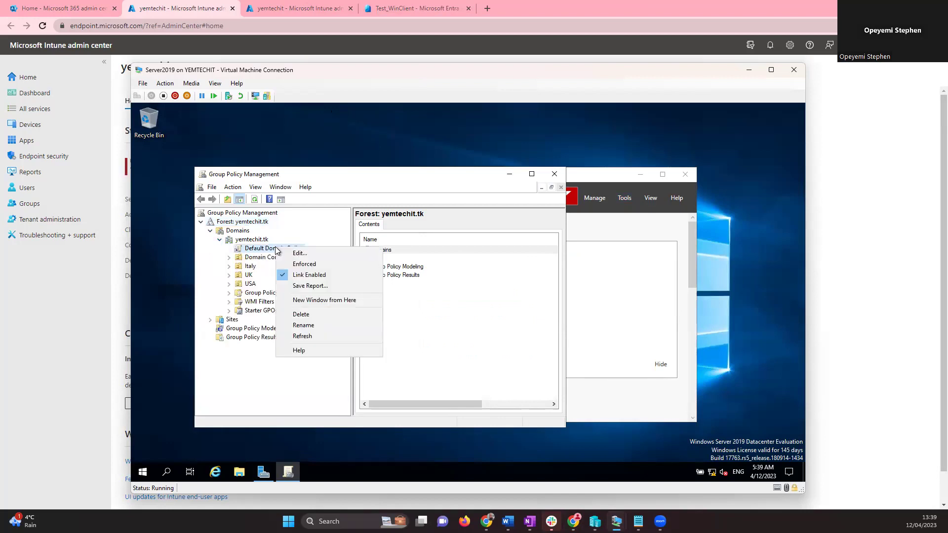
{"action": "left_click", "coordinate": [293, 253]}
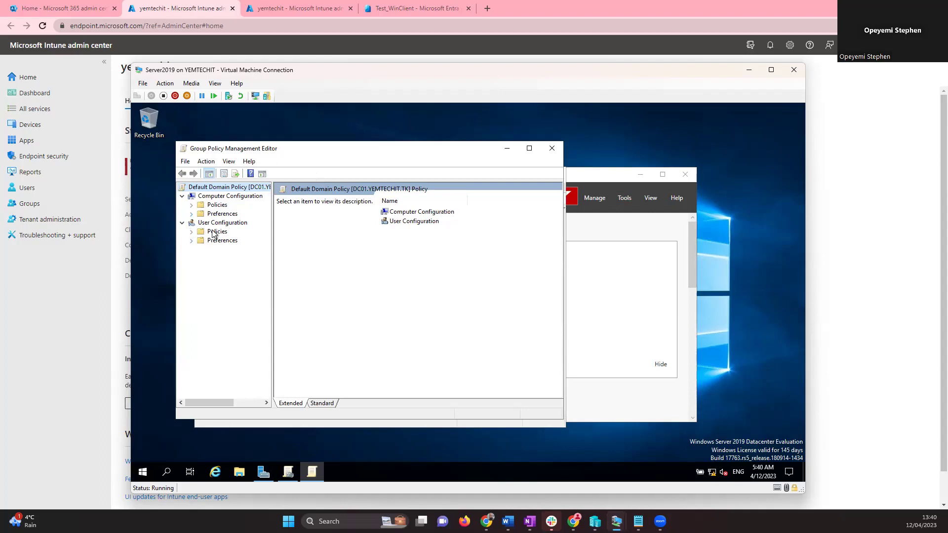
Under the User Configuration Control Panel administrative templates, open "Prohibit access to Control Panel and PC settings" and select Enabled
{"action": "left_click", "coordinate": [192, 232]}
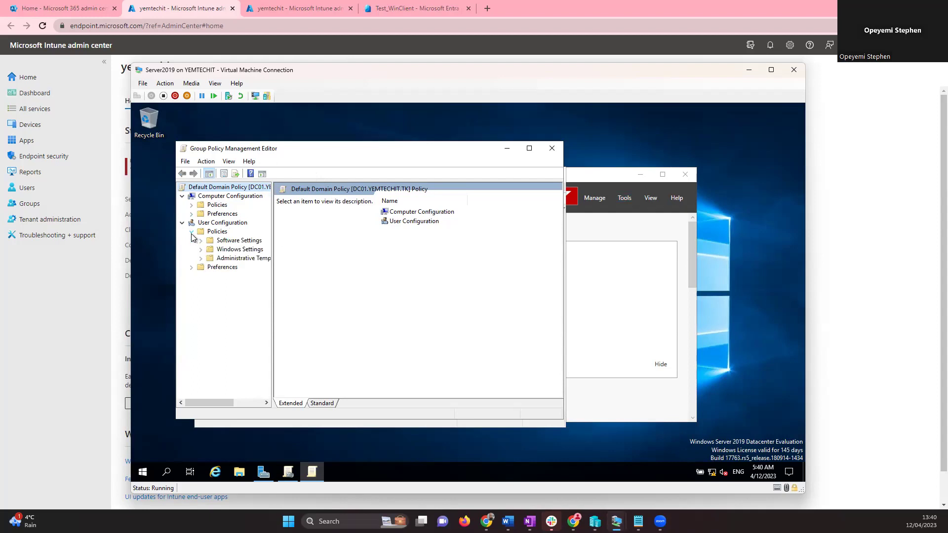
{"action": "left_click", "coordinate": [201, 258]}
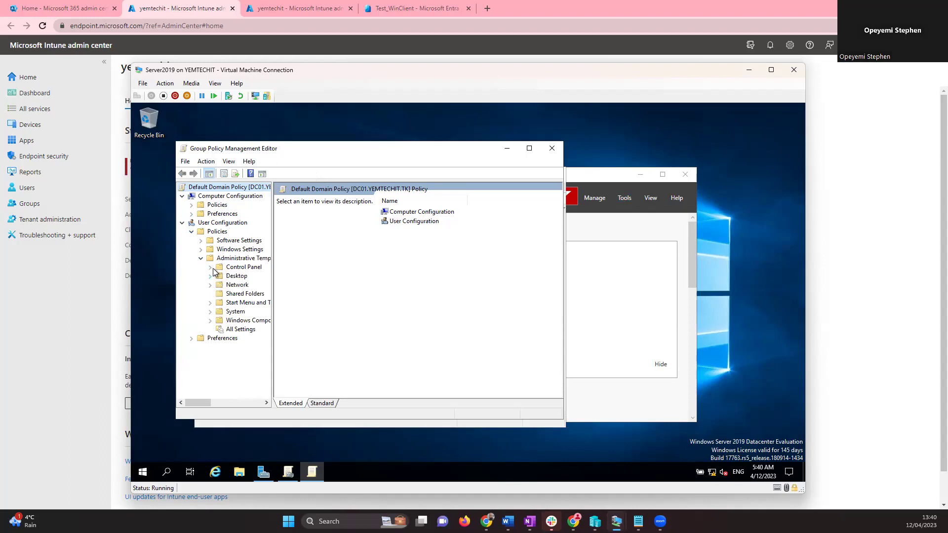
{"action": "left_click", "coordinate": [220, 270]}
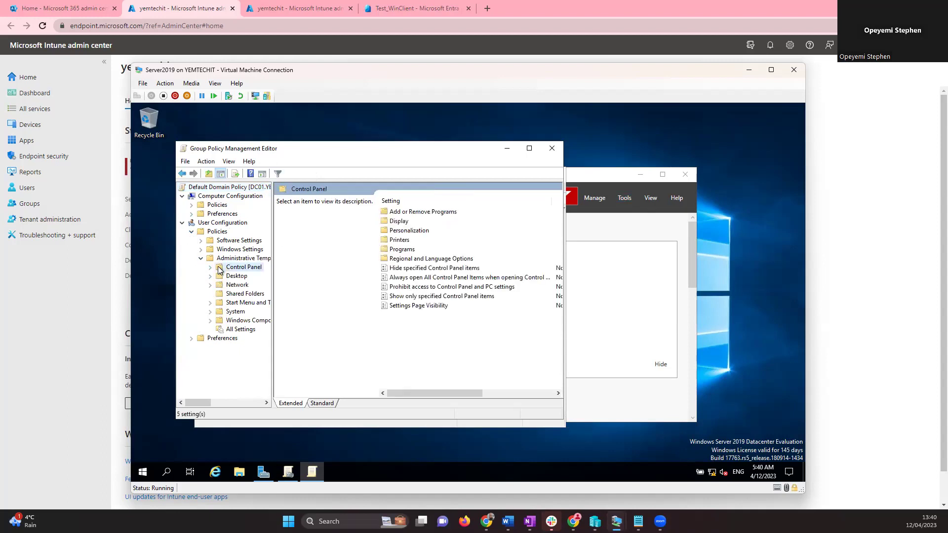
{"action": "left_click", "coordinate": [408, 289]}
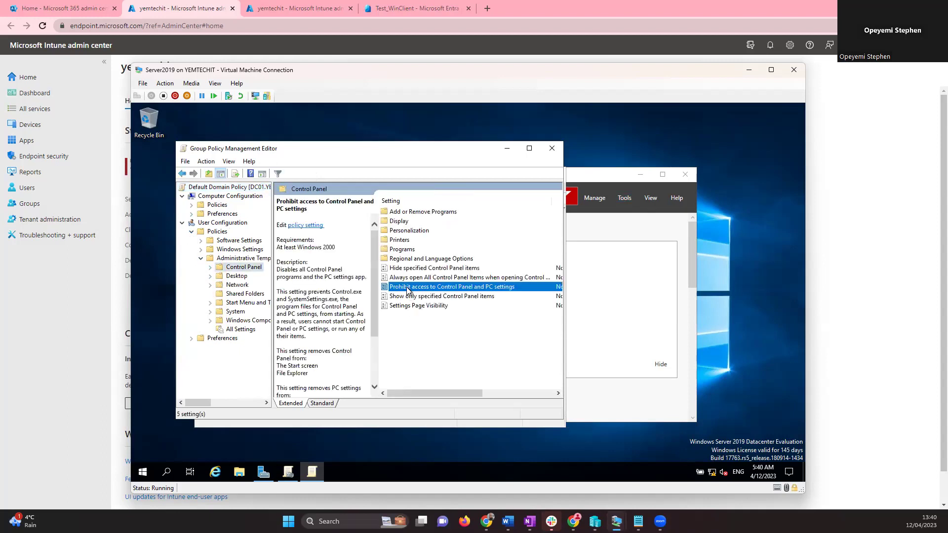
{"action": "double_click", "coordinate": [473, 288]}
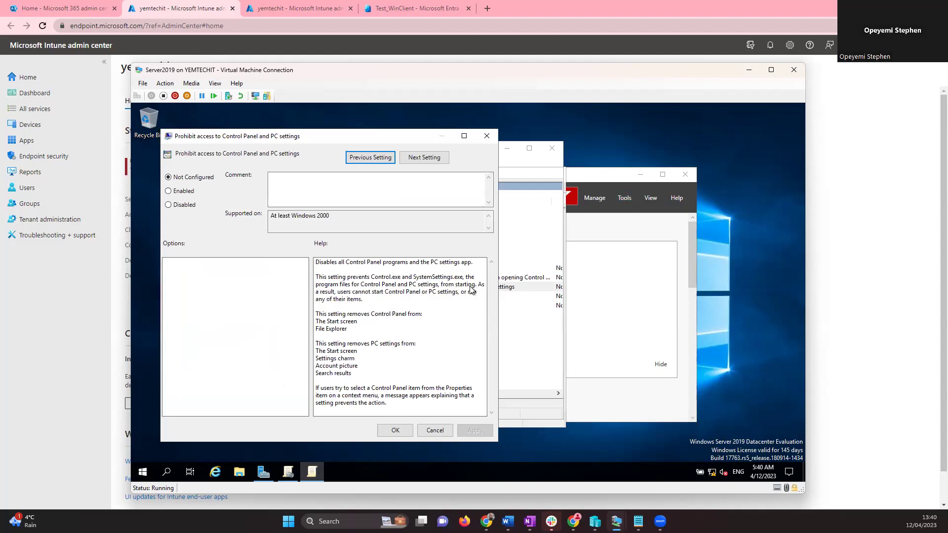
{"action": "left_click", "coordinate": [186, 191]}
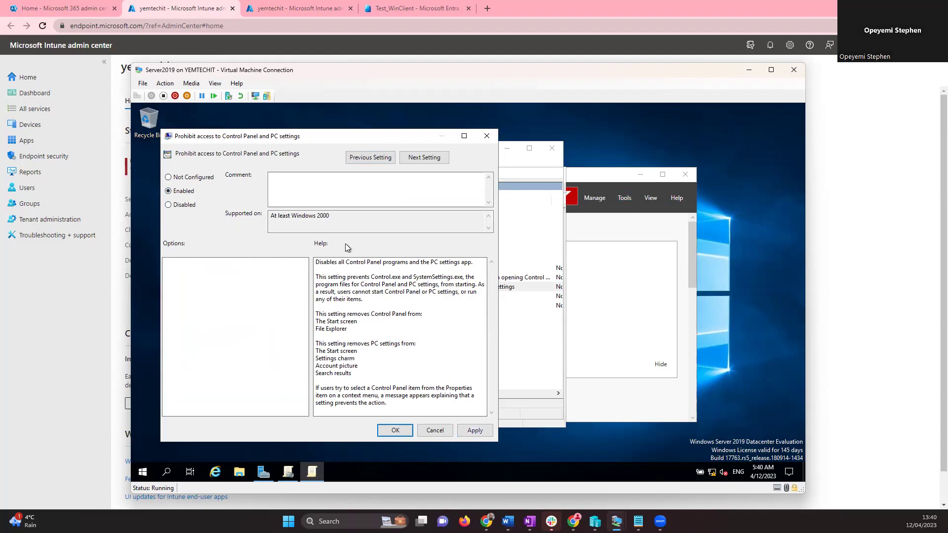
Minimize the Server2019 virtual machine and open the Devices overview in the Intune admin center
{"action": "left_click", "coordinate": [749, 70]}
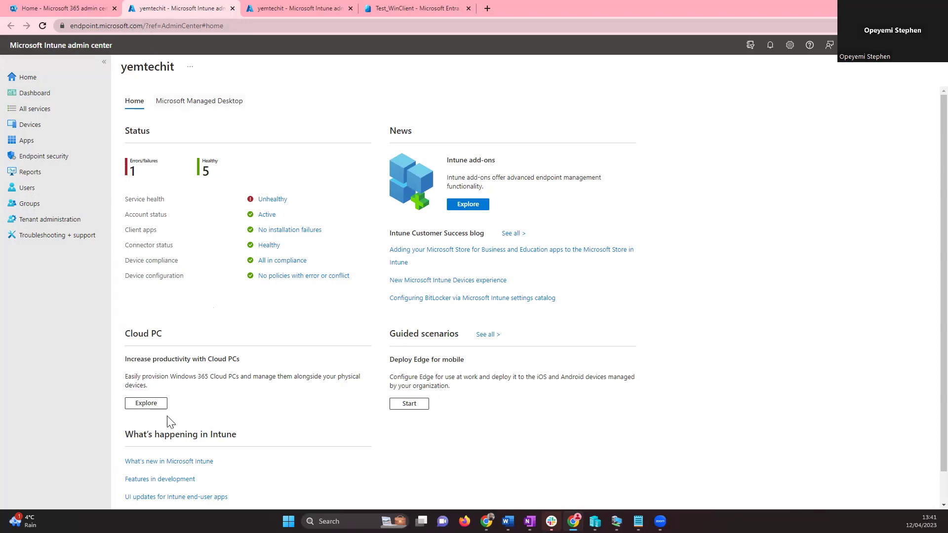
{"action": "left_click", "coordinate": [31, 128]}
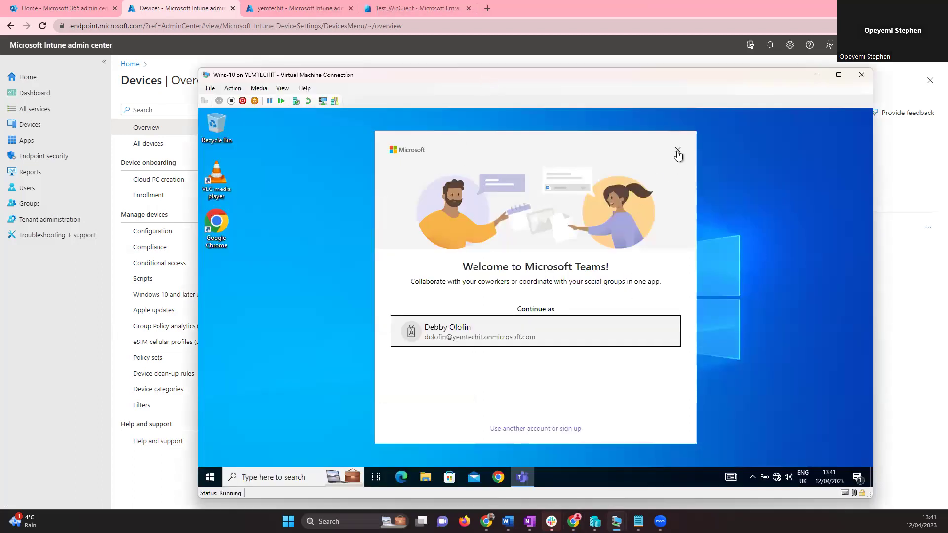
In the Wins-10 virtual machine, dismiss the Microsoft Teams welcome window and find and open Control Panel
{"action": "left_click", "coordinate": [677, 150]}
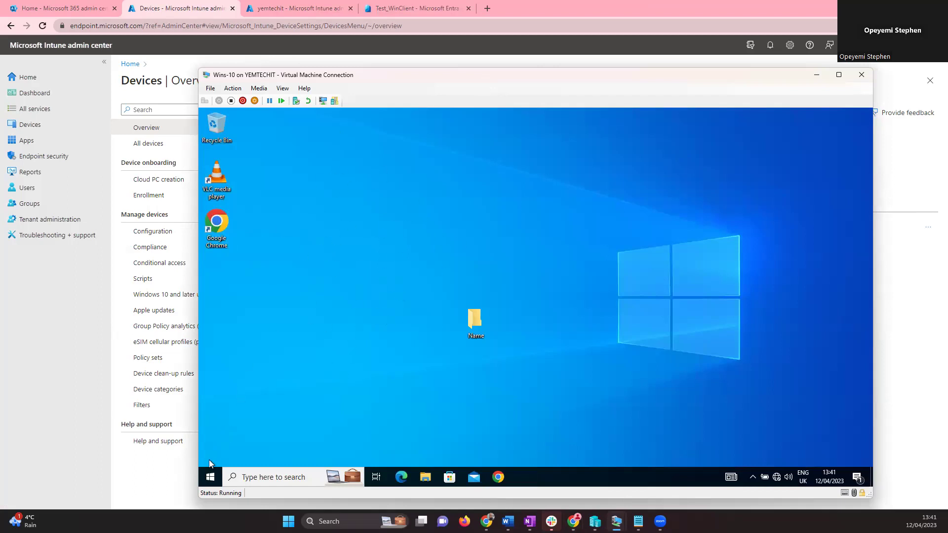
{"action": "left_click", "coordinate": [210, 477]}
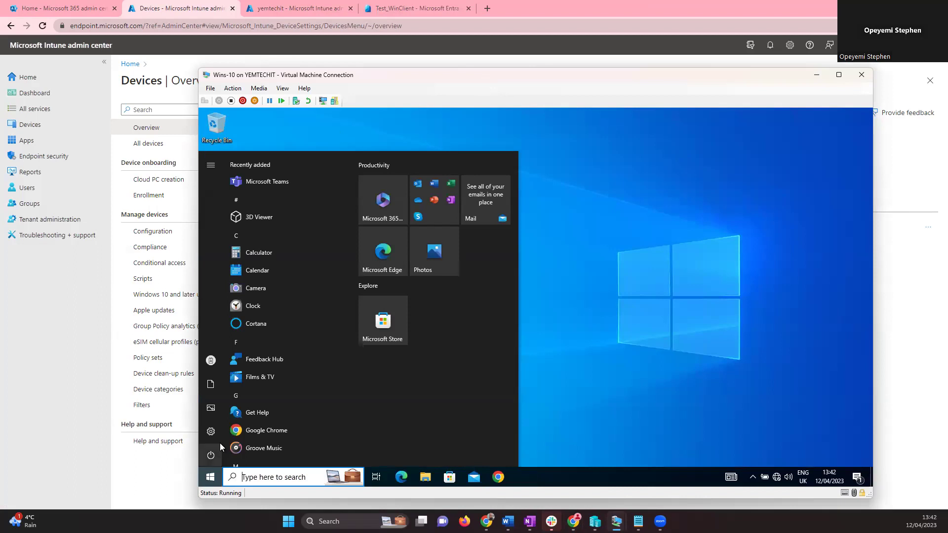
{"action": "type", "text": "con"}
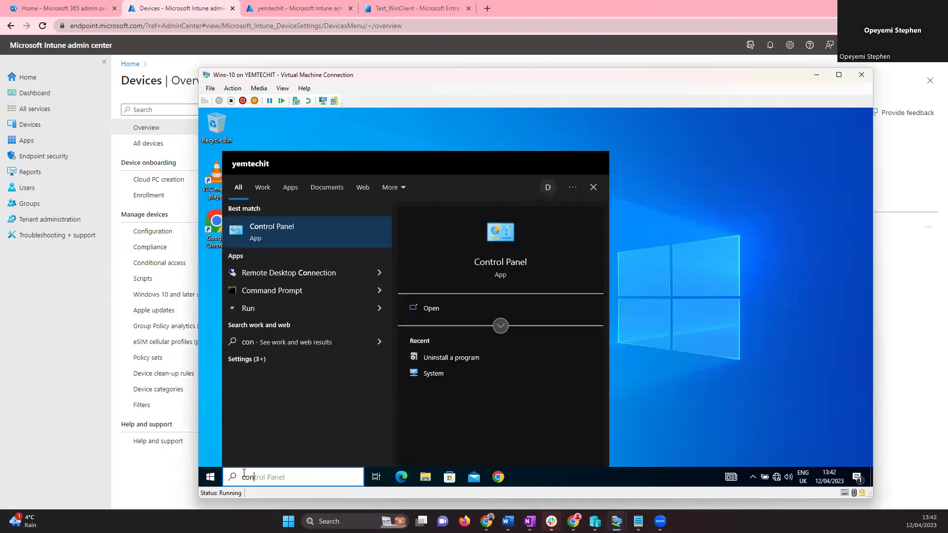
{"action": "type", "text": "t"}
{"action": "left_click", "coordinate": [277, 233]}
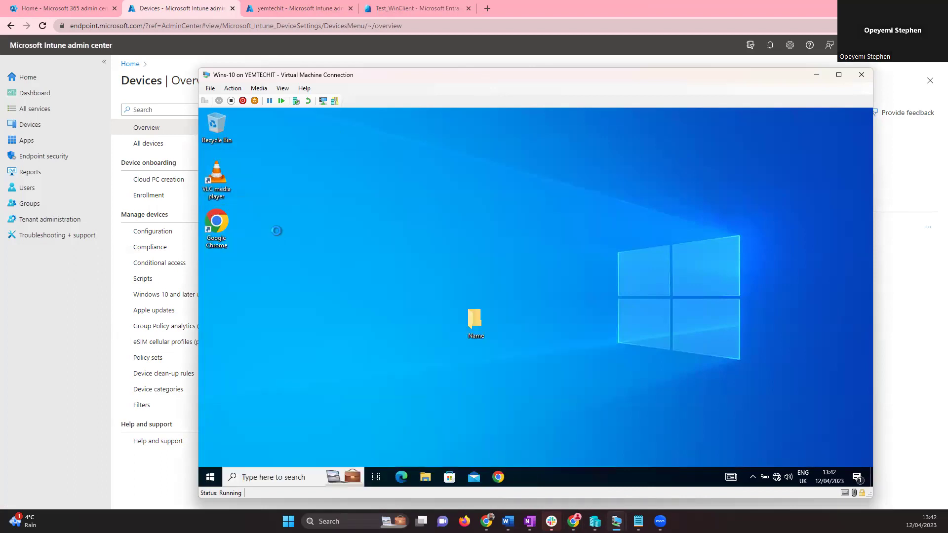
{"action": "mouse_move", "coordinate": [493, 152]}
{"action": "left_mouse_down"}
{"action": "mouse_move", "coordinate": [518, 142]}
{"action": "mouse_move", "coordinate": [468, 144]}
{"action": "mouse_move", "coordinate": [495, 140]}
{"action": "left_mouse_up"}
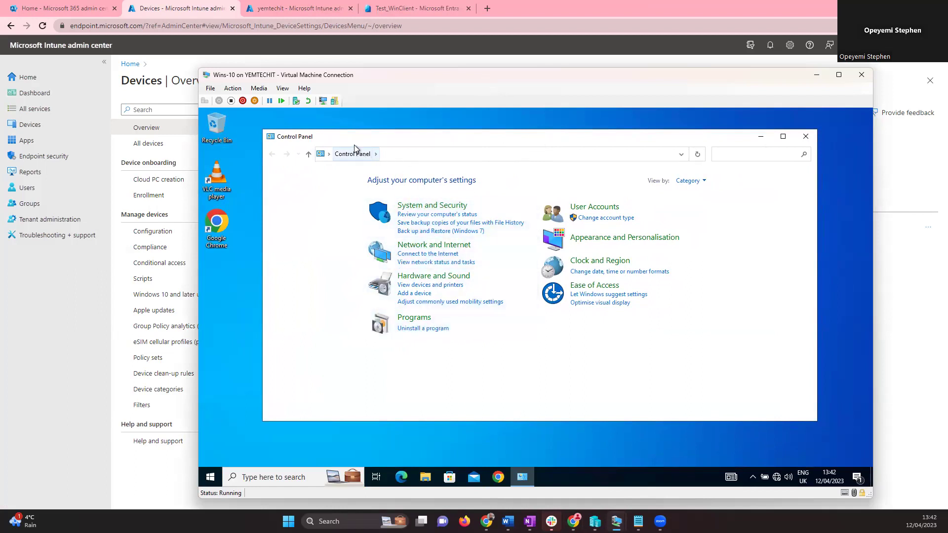
View the installed programs in Control Panel, return to its main page and minimize the Wins-10 virtual machine
{"action": "left_click", "coordinate": [418, 329]}
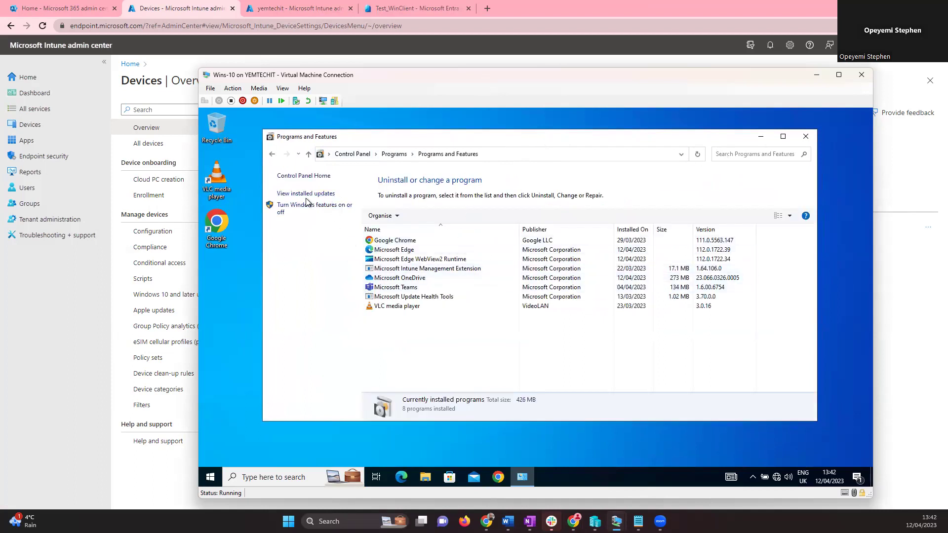
{"action": "left_click", "coordinate": [272, 154]}
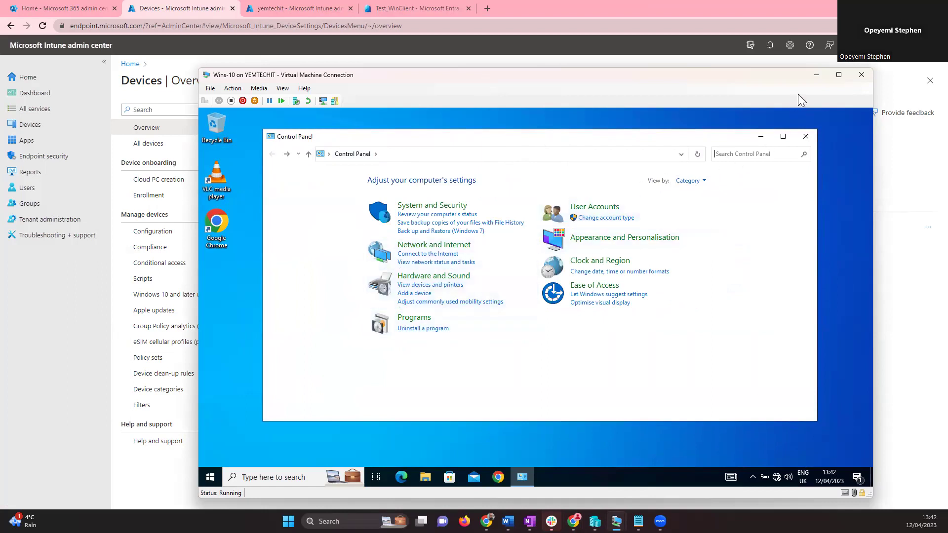
{"action": "left_click", "coordinate": [814, 75]}
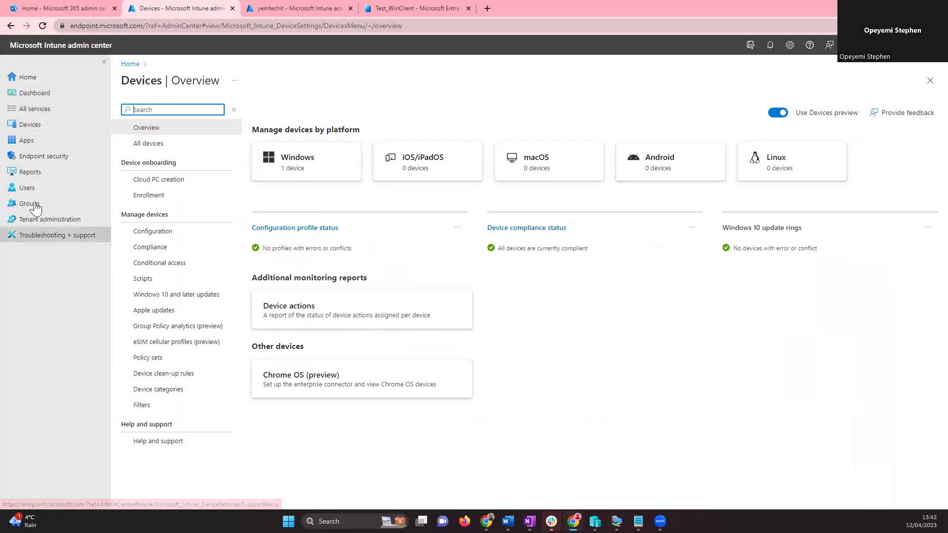
Open the list of device configuration policies in the Intune admin center
{"action": "left_click", "coordinate": [29, 126]}
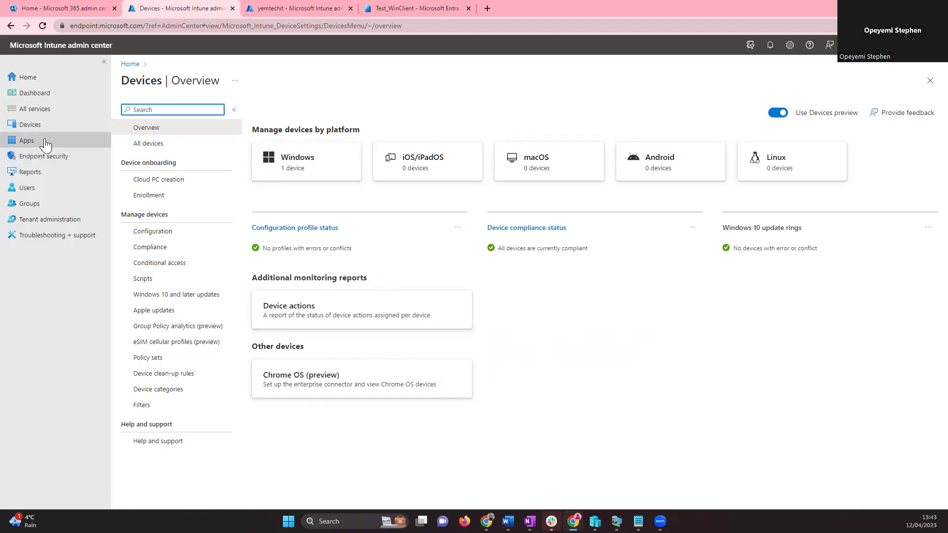
{"action": "left_click", "coordinate": [34, 128]}
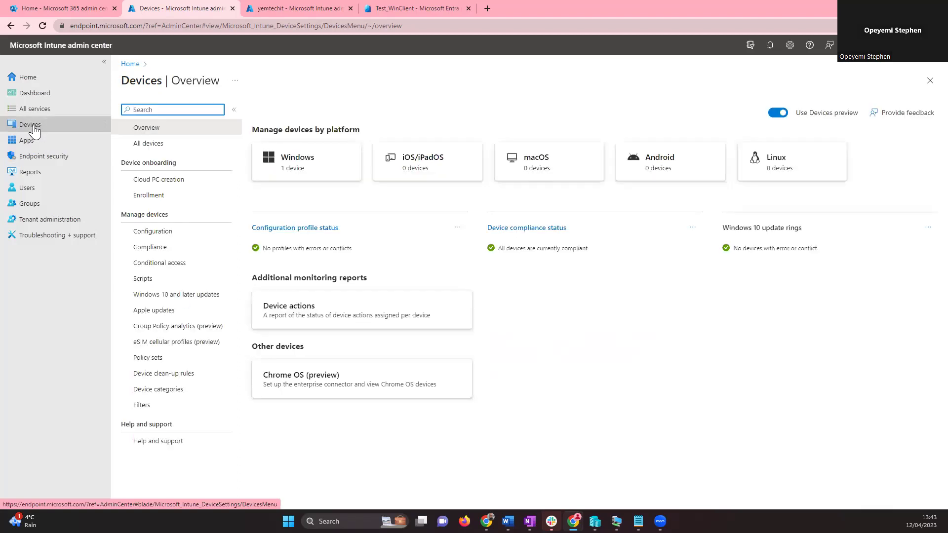
{"action": "left_click", "coordinate": [35, 129]}
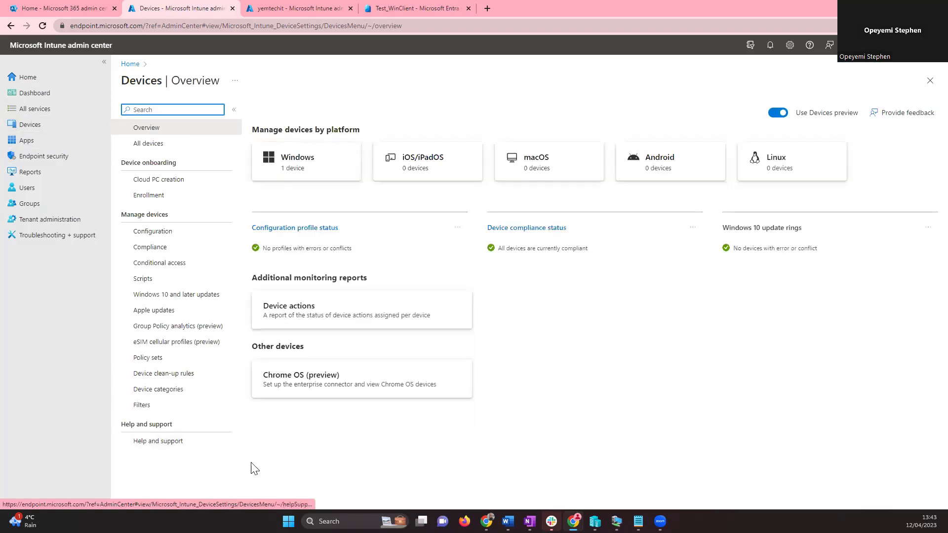
{"action": "left_click", "coordinate": [155, 234]}
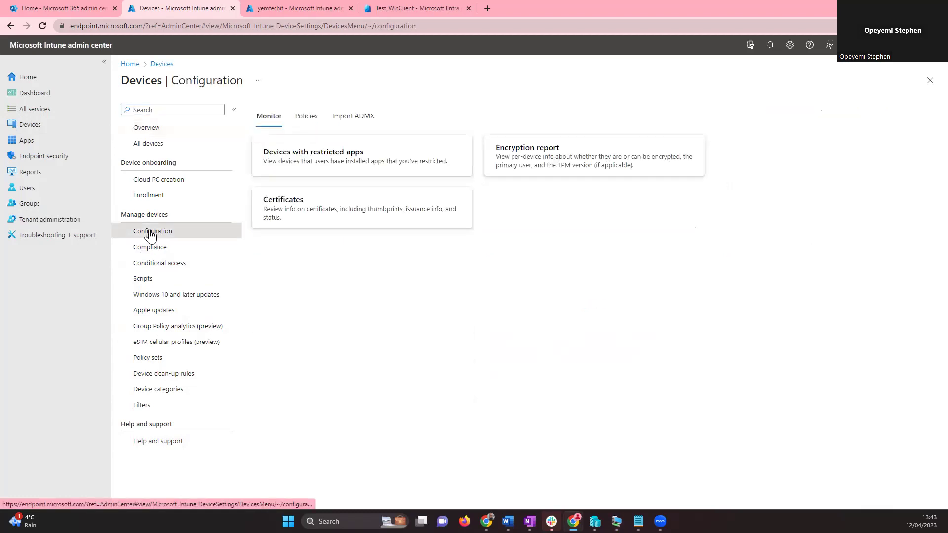
{"action": "left_click", "coordinate": [305, 119]}
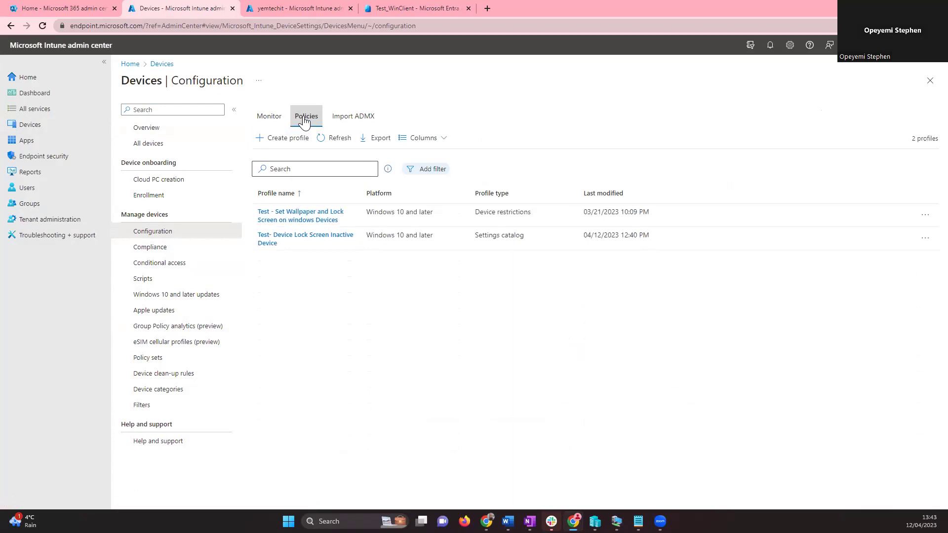
Start creating a configuration profile with platform Windows 10 and later and profile type Settings catalog
{"action": "left_click", "coordinate": [287, 142]}
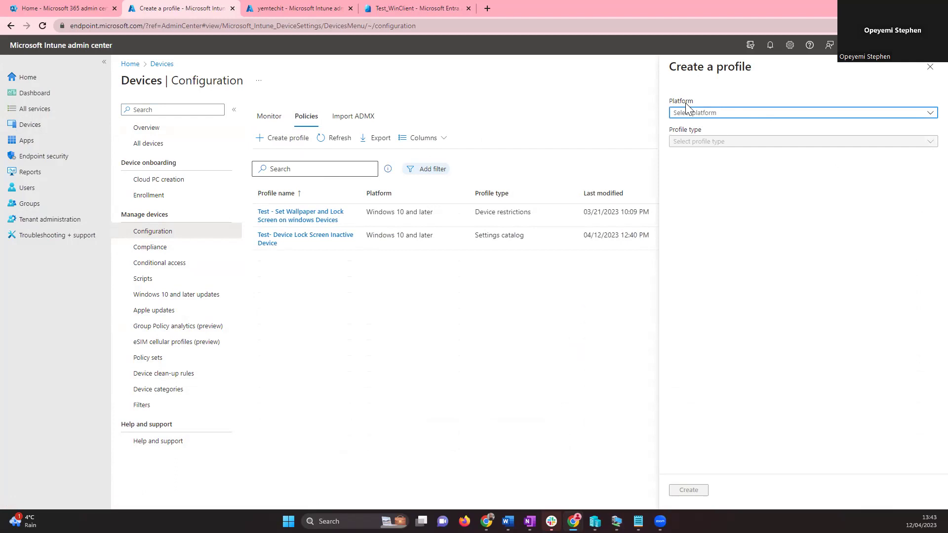
{"action": "left_click", "coordinate": [714, 113]}
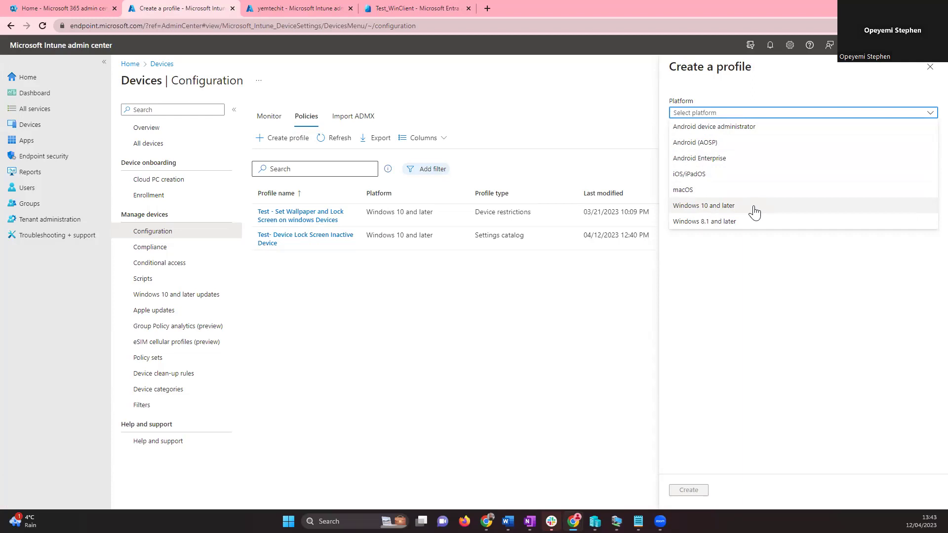
{"action": "left_click", "coordinate": [709, 207]}
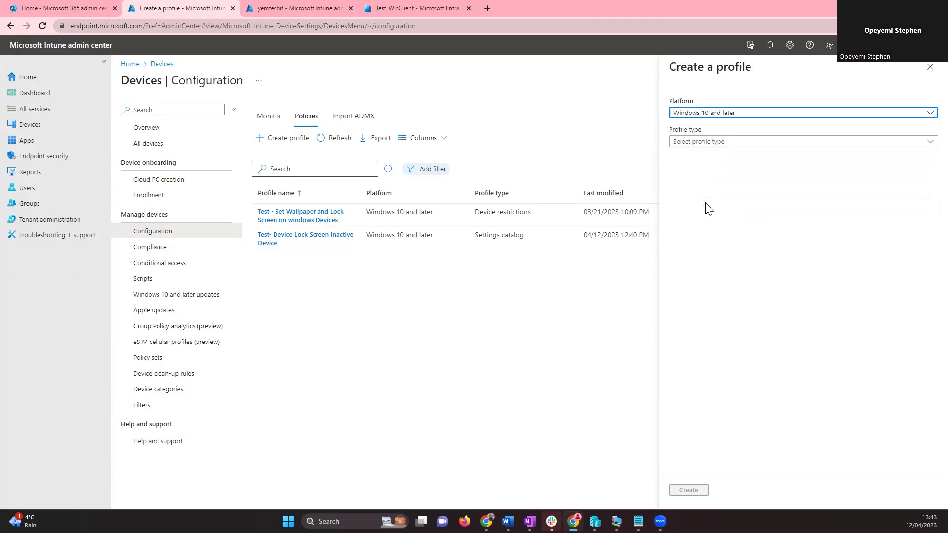
{"action": "left_click", "coordinate": [708, 143]}
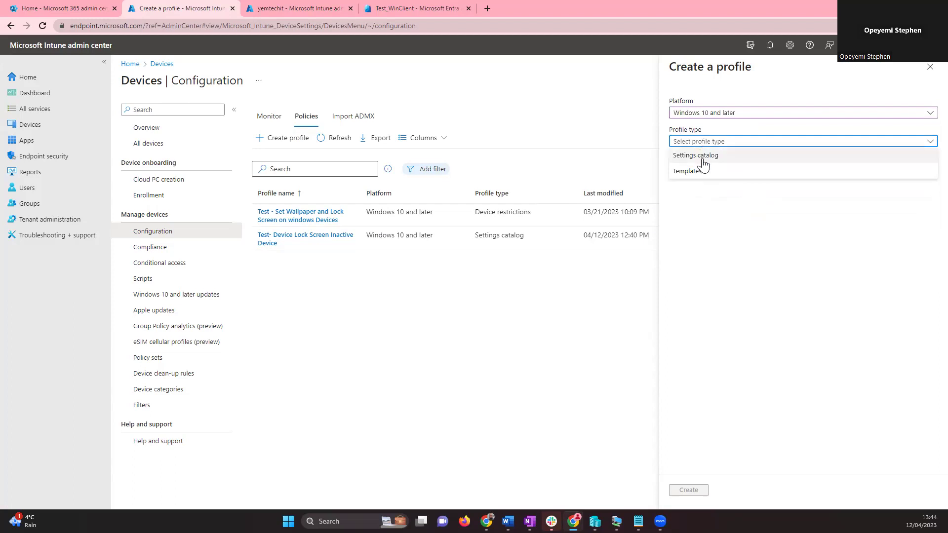
{"action": "left_click", "coordinate": [703, 156]}
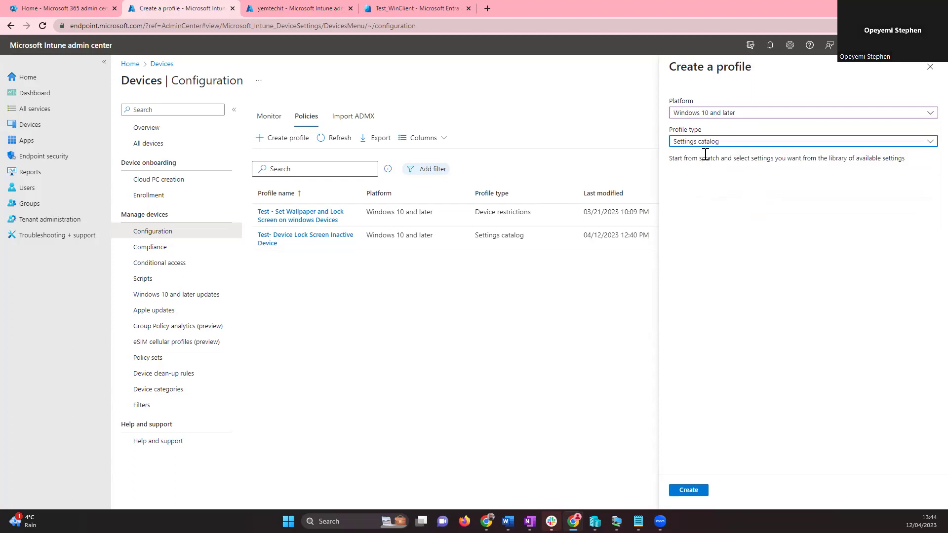
{"action": "left_click", "coordinate": [686, 490]}
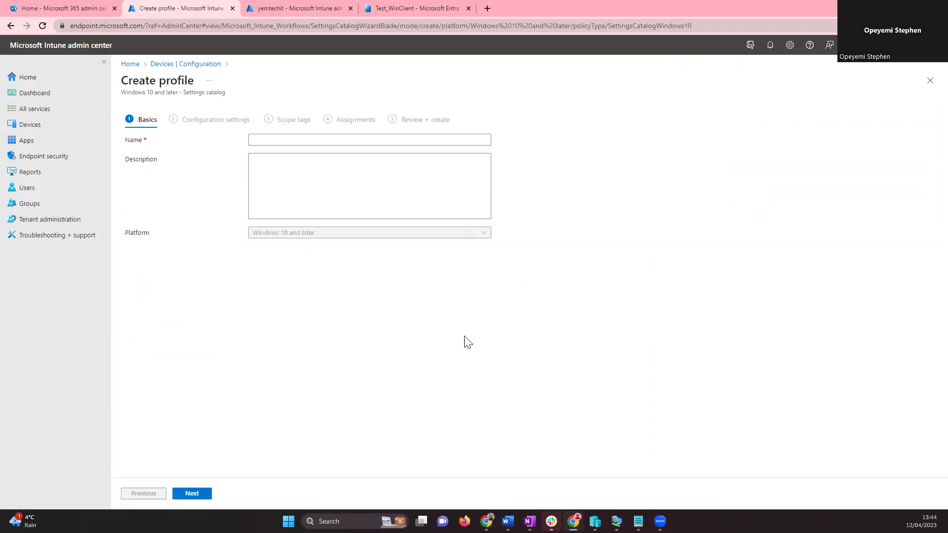
Name the new profile "Disable Control Panel and PC Settings"
{"action": "left_click", "coordinate": [258, 140]}
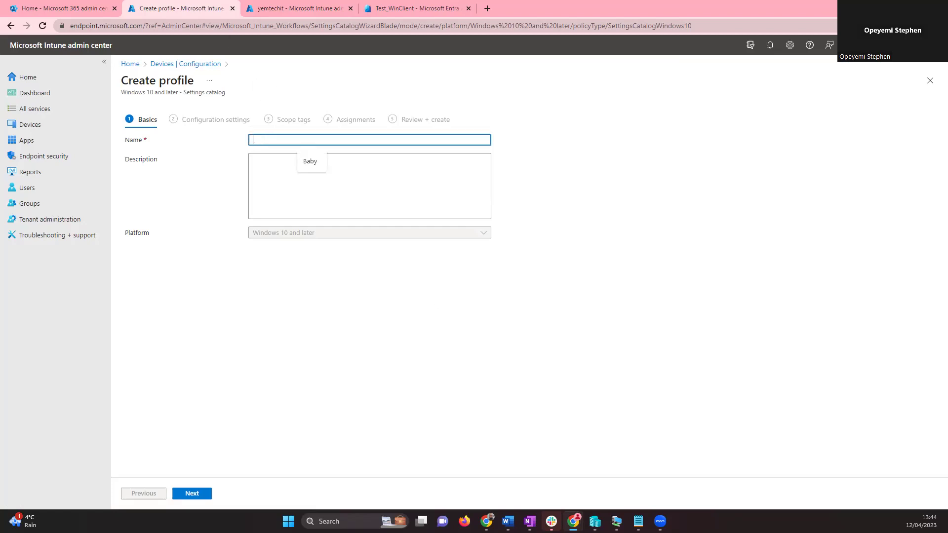
{"action": "key", "text": "alt+Tab"}
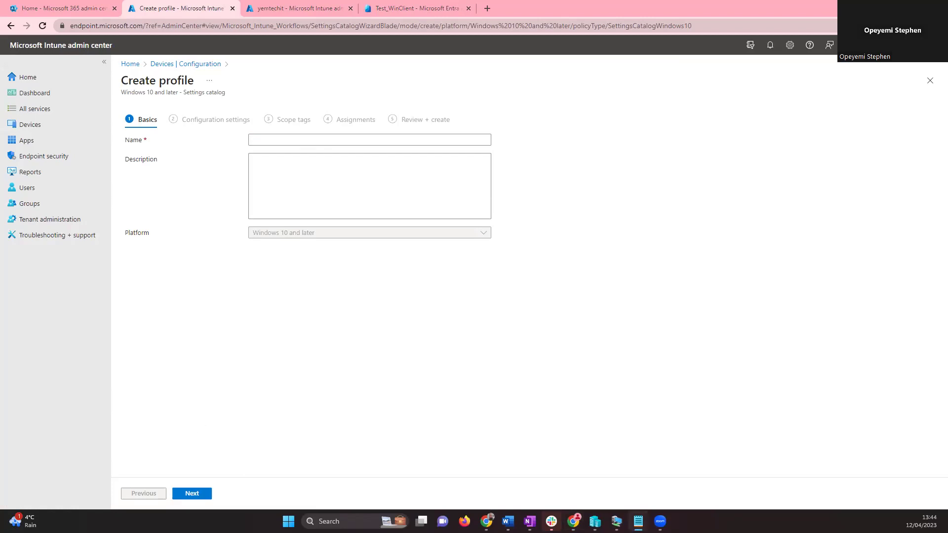
{"action": "key", "text": "alt+Tab"}
{"action": "left_click", "coordinate": [259, 139]}
{"action": "left_click", "coordinate": [227, 155]}
{"action": "left_click", "coordinate": [289, 140]}
{"action": "type", "text": "Disable Control Panel and PC Settings"}
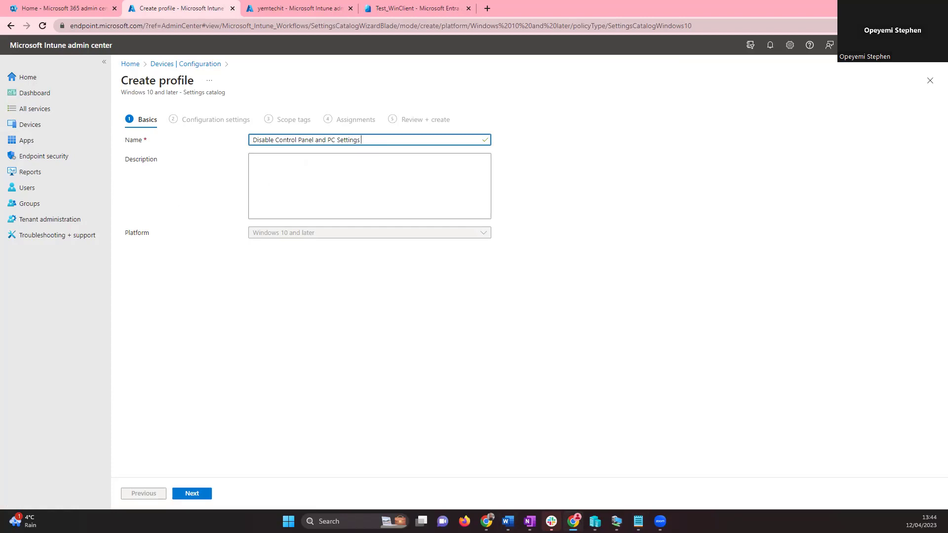
Enter the description "This is to prevent access to installed application in the organisation" and continue to the configuration settings
{"action": "left_click", "coordinate": [639, 521]}
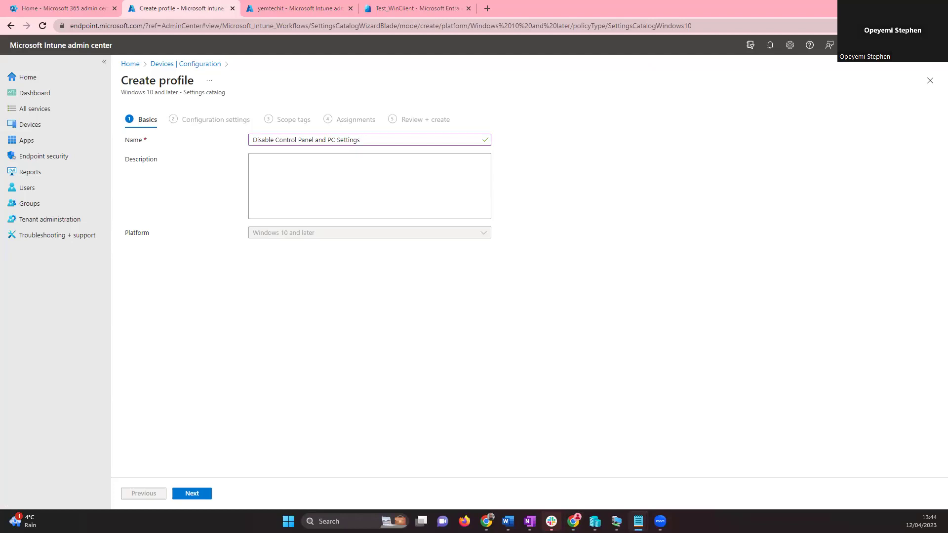
{"action": "left_click", "coordinate": [331, 175]}
{"action": "type", "text": "This is to prevent access to installed application in the organisation"}
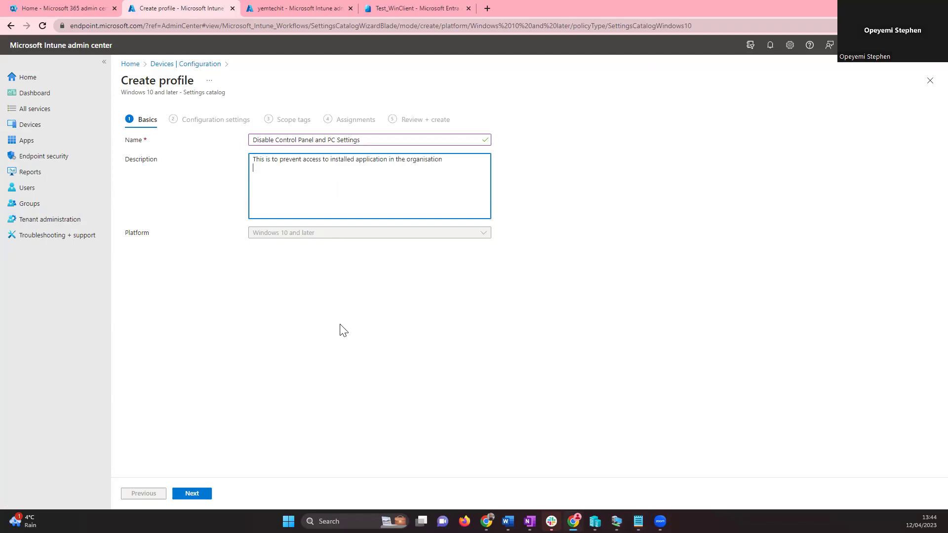
{"action": "left_click", "coordinate": [193, 494]}
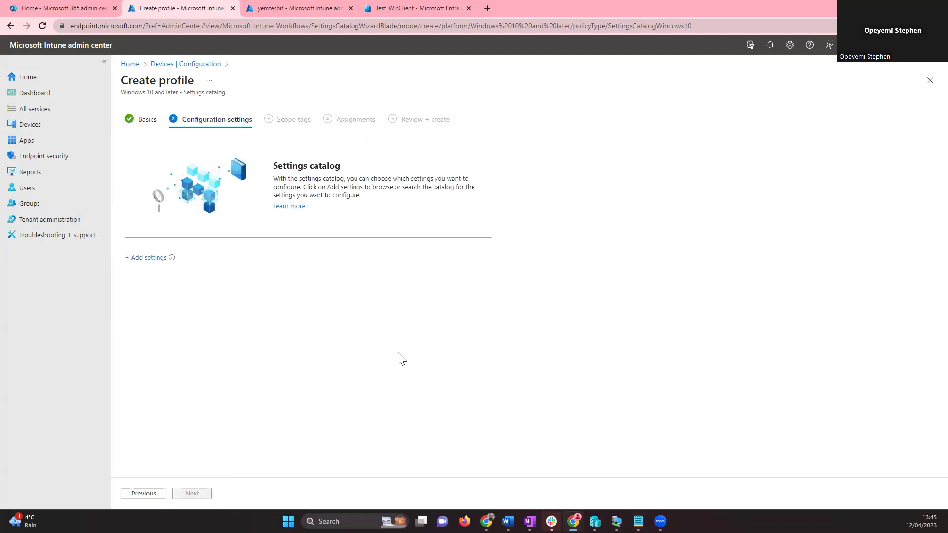
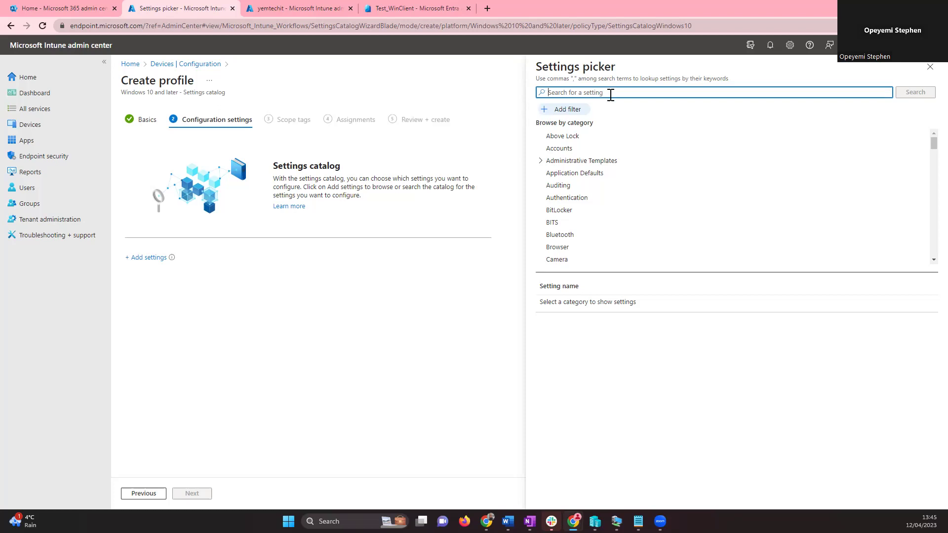
Search the settings picker for "control panel" and show the settings of the Administrative Templates\Control Panel category
{"action": "left_click", "coordinate": [550, 164]}
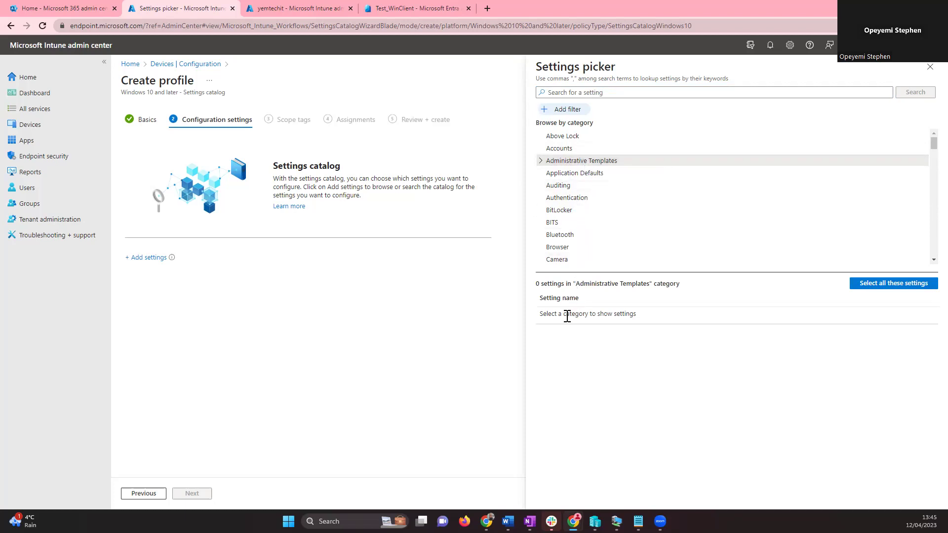
{"action": "left_click", "coordinate": [572, 94]}
{"action": "left_click", "coordinate": [569, 159]}
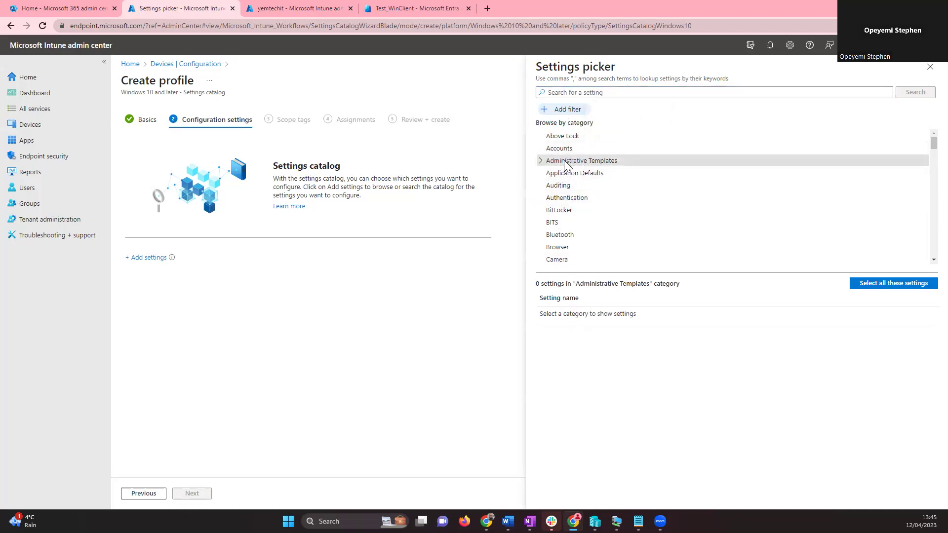
{"action": "left_click", "coordinate": [563, 137]}
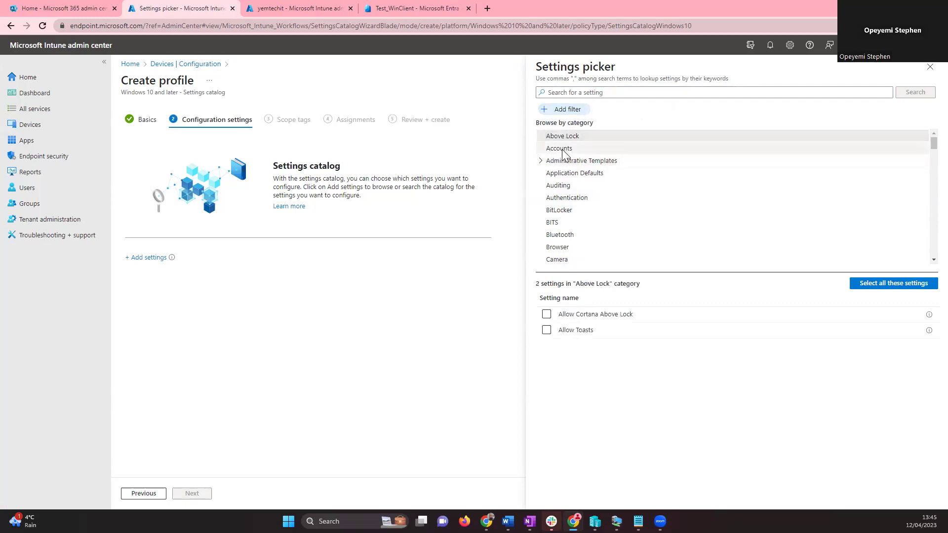
{"action": "left_click", "coordinate": [561, 163]}
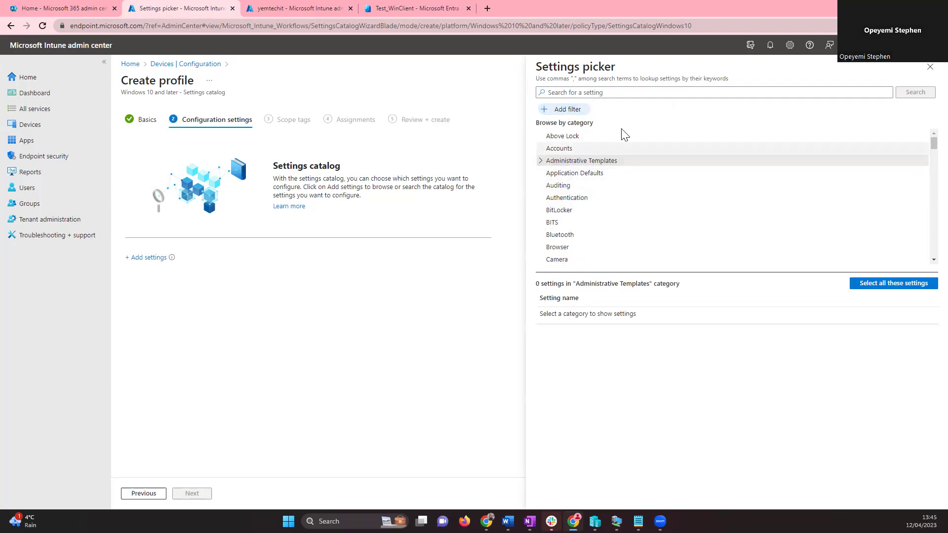
{"action": "left_click", "coordinate": [583, 94]}
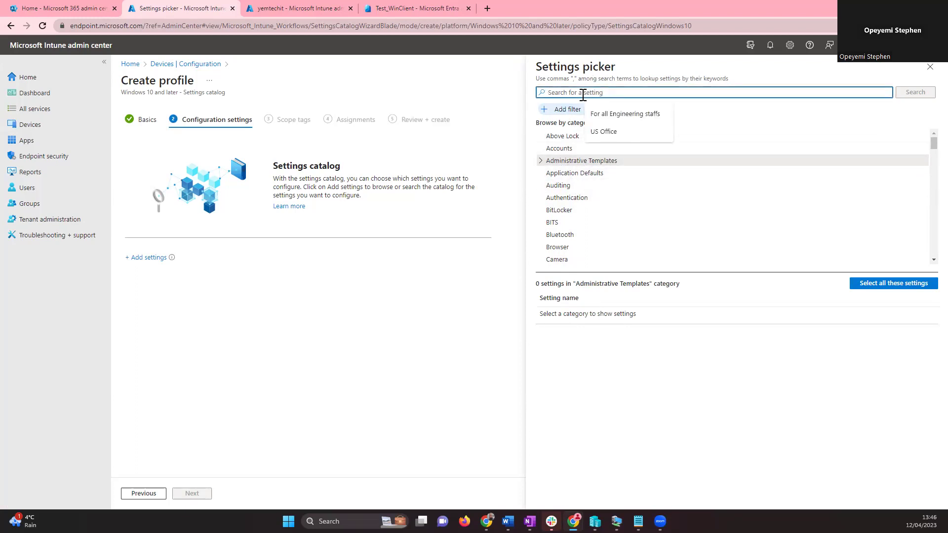
{"action": "type", "text": "control panel"}
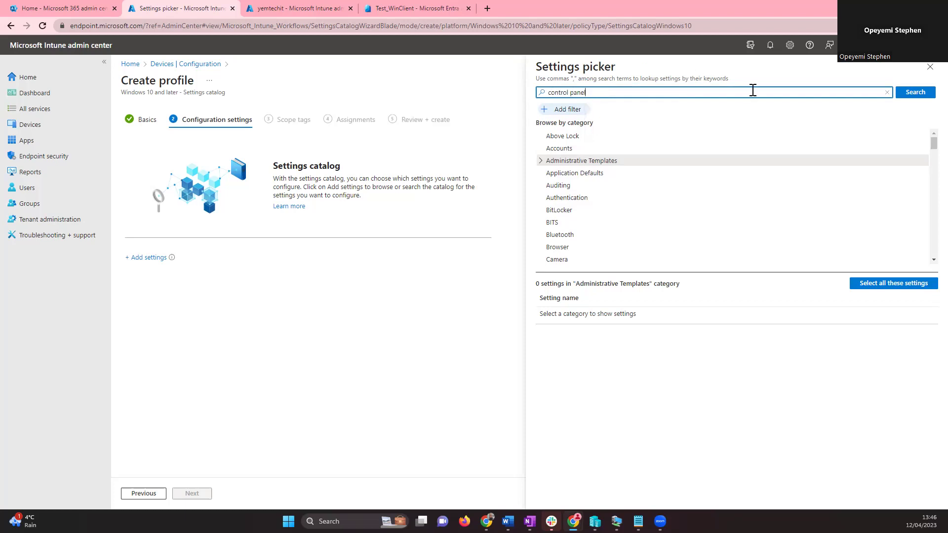
{"action": "left_click", "coordinate": [906, 96]}
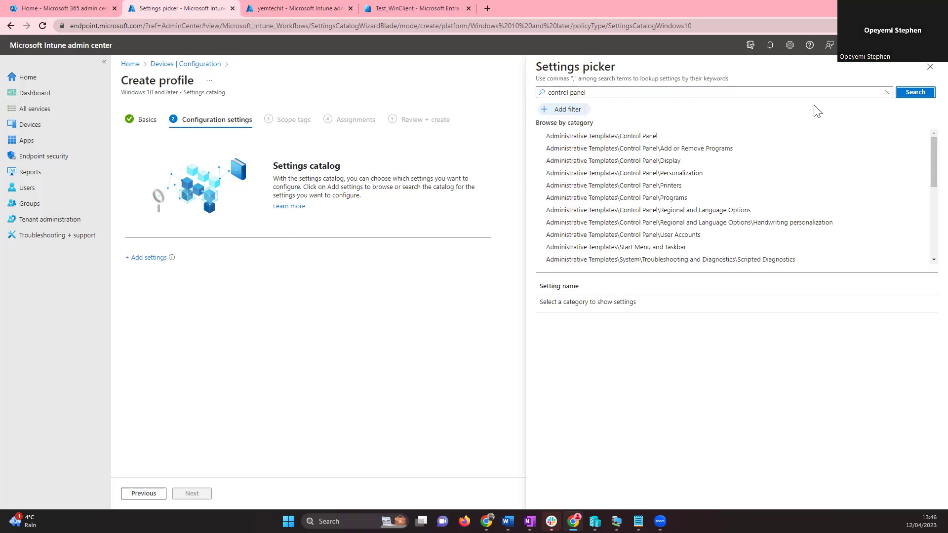
{"action": "left_click", "coordinate": [563, 138]}
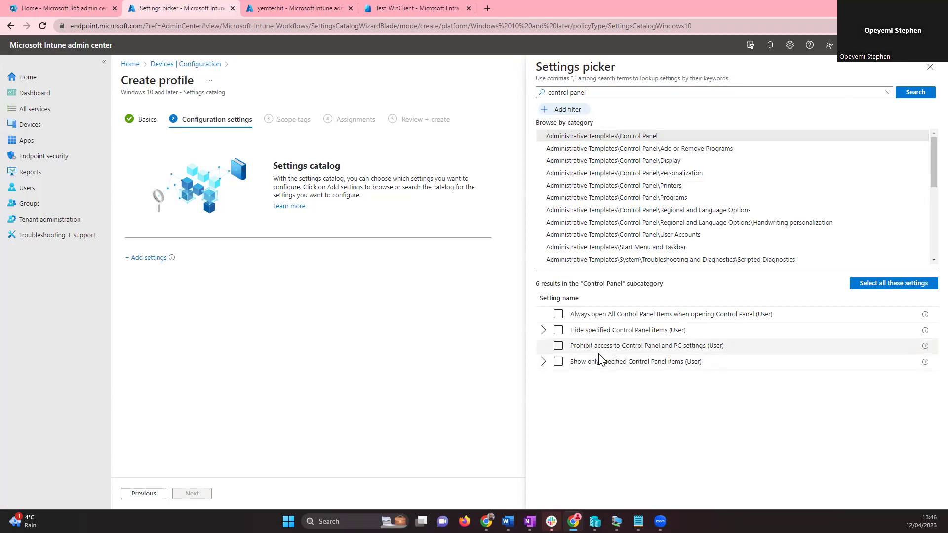
Add and enable "Prohibit access to Control Panel and PC settings (User)", and continue to the assignments with the Default scope tag
{"action": "left_click", "coordinate": [561, 348]}
{"action": "left_click", "coordinate": [559, 347]}
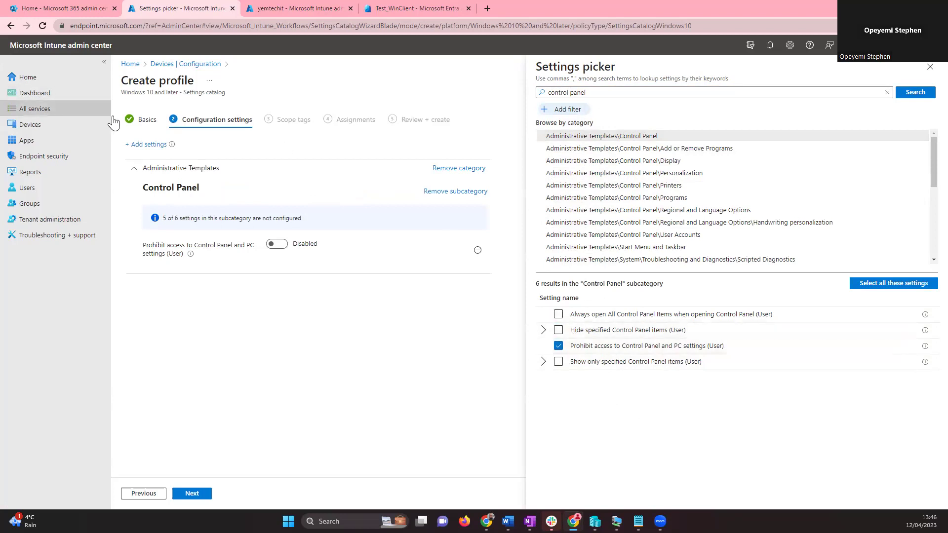
{"action": "left_click", "coordinate": [285, 249]}
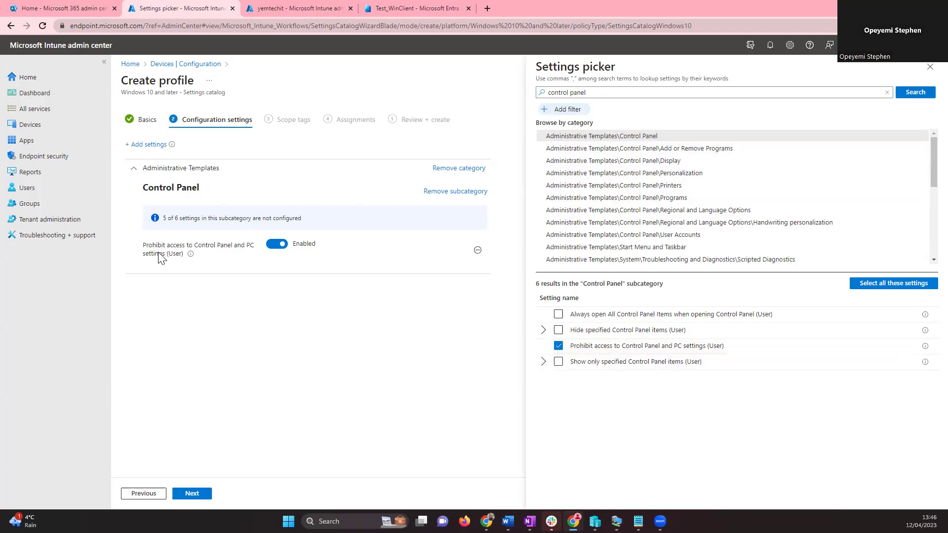
{"action": "left_click", "coordinate": [191, 494]}
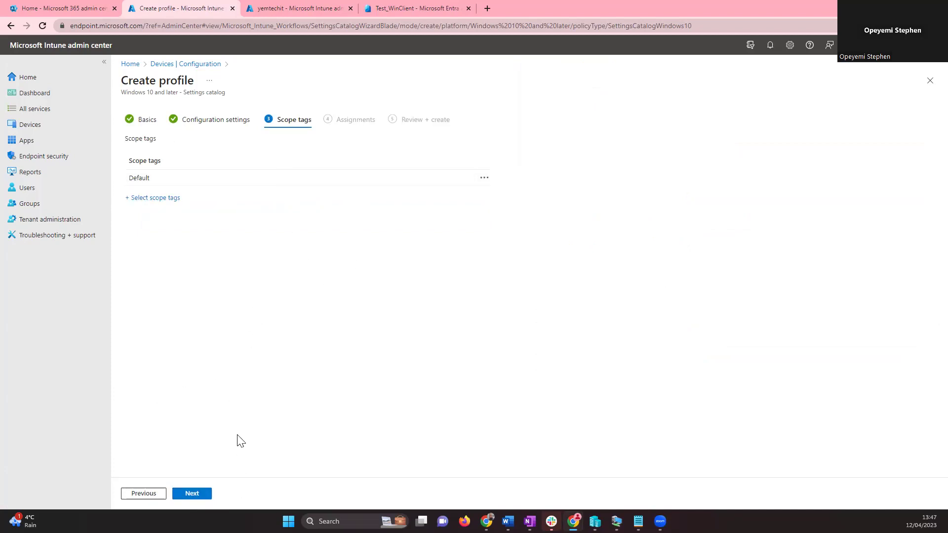
{"action": "left_click", "coordinate": [197, 495]}
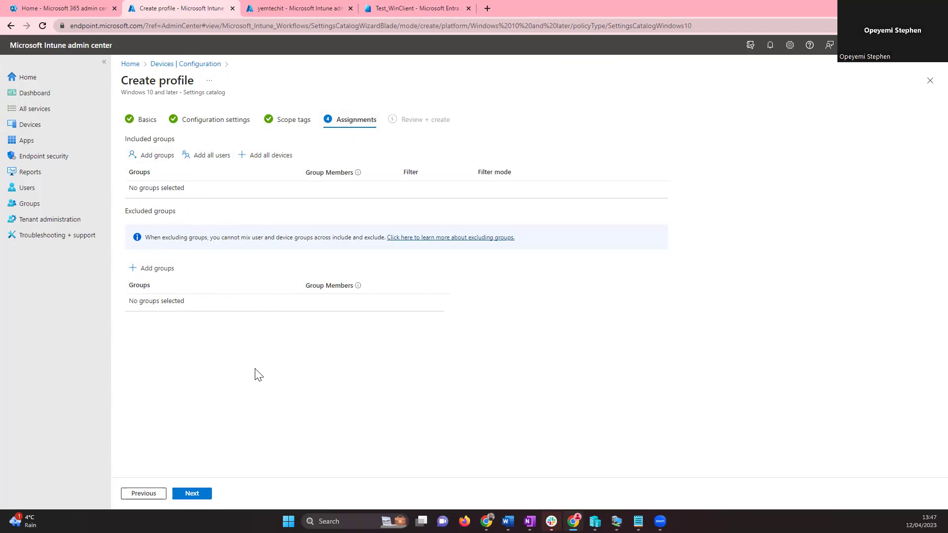
Check the name and direct members of the Test_WinClient group in the Microsoft Entra admin center, and return to the Intune profile
{"action": "left_click", "coordinate": [403, 9]}
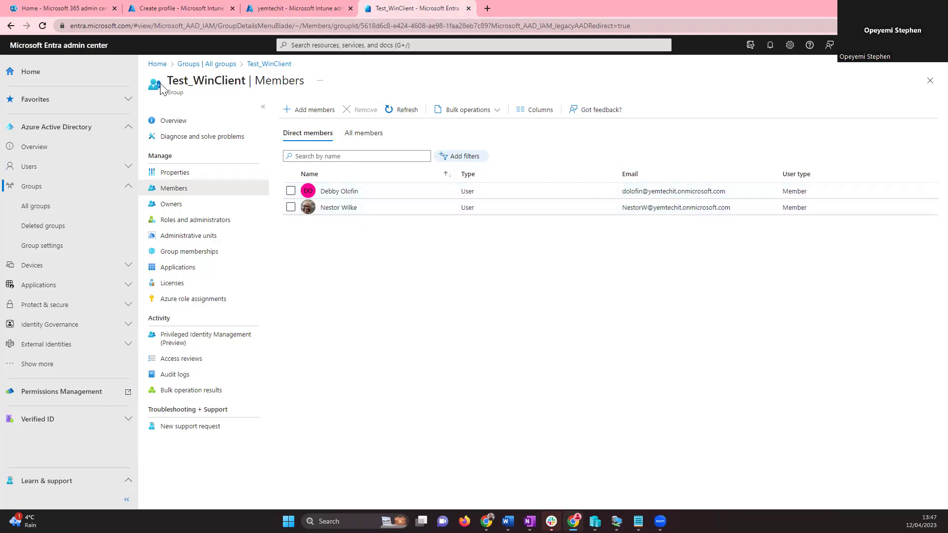
{"action": "left_click_drag", "start_coordinate": [170, 80], "coordinate": [251, 77]}
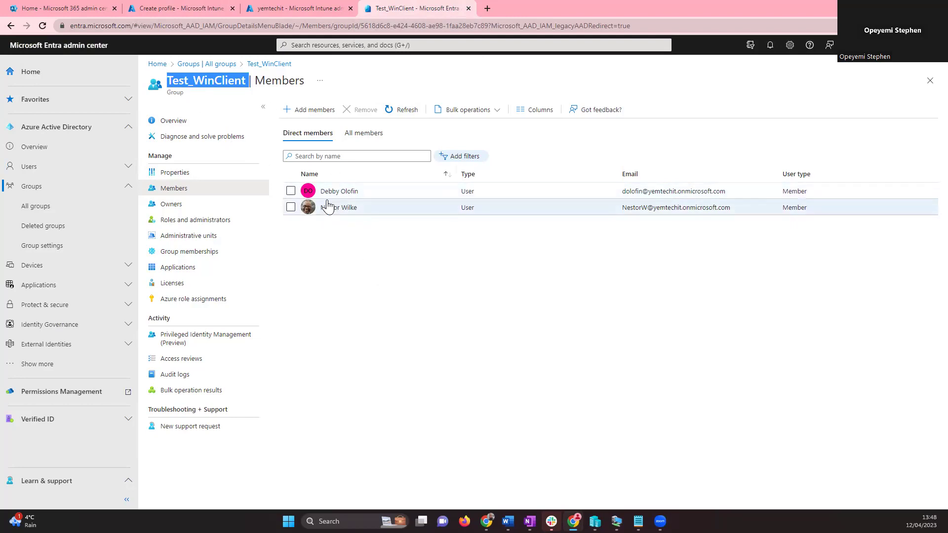
{"action": "left_click", "coordinate": [198, 7]}
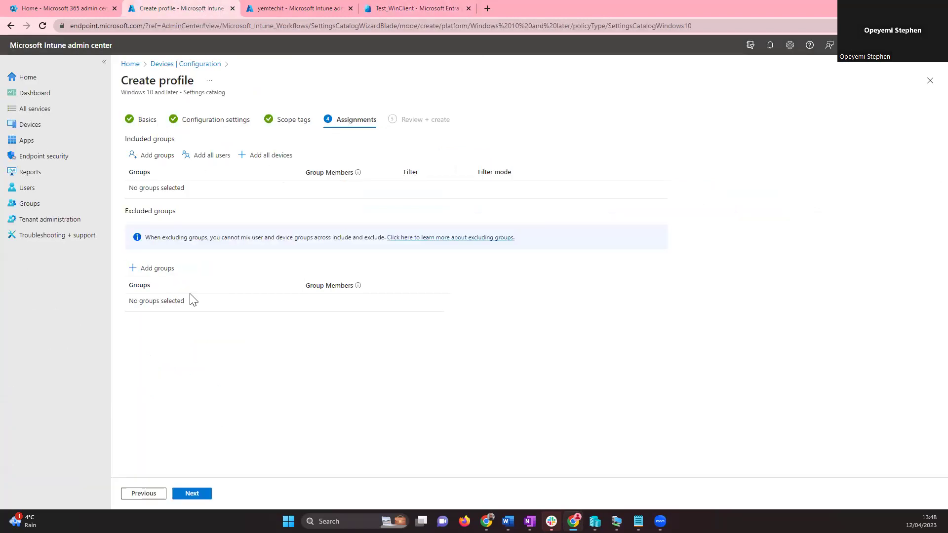
Search the groups for "test" and add Test_WinClient to the profile's included groups
{"action": "left_click", "coordinate": [153, 159]}
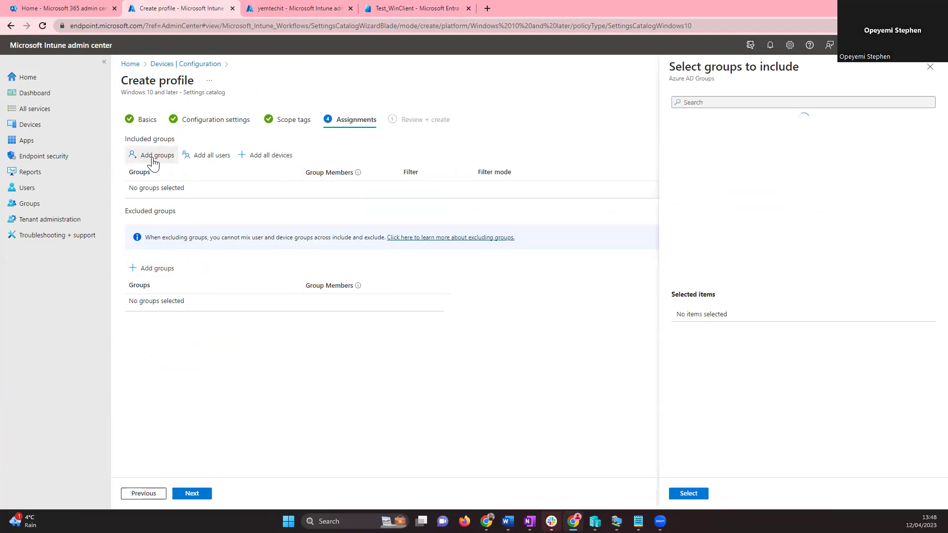
{"action": "left_click", "coordinate": [706, 103]}
{"action": "type", "text": "test"}
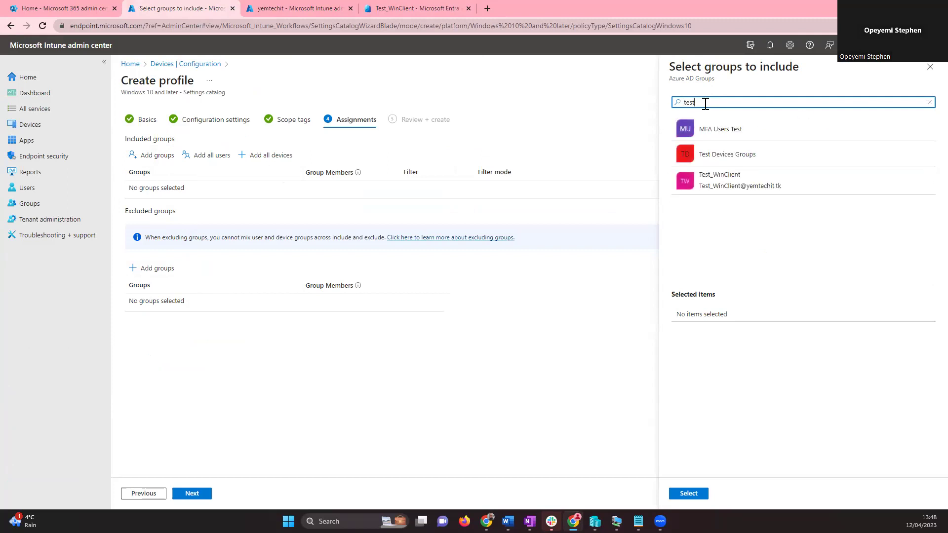
{"action": "left_click", "coordinate": [722, 187]}
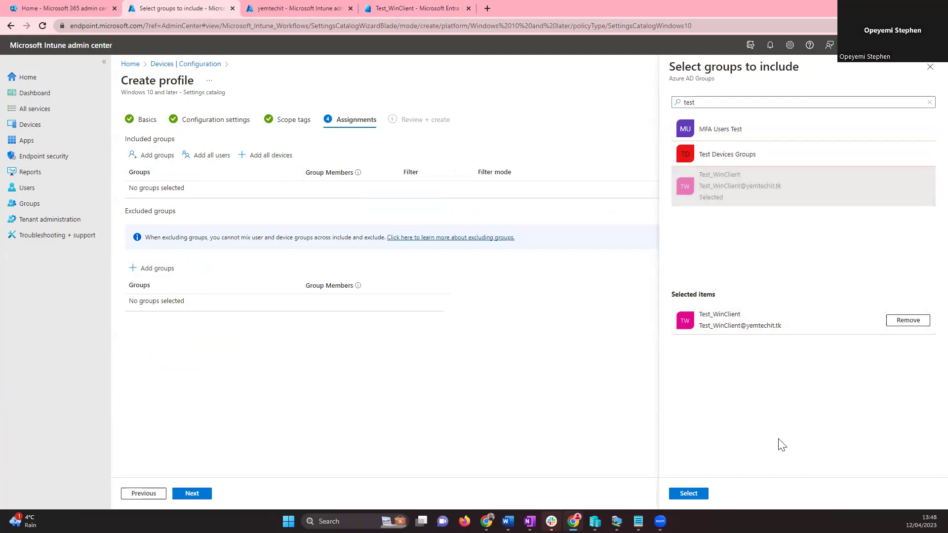
{"action": "left_click", "coordinate": [696, 496]}
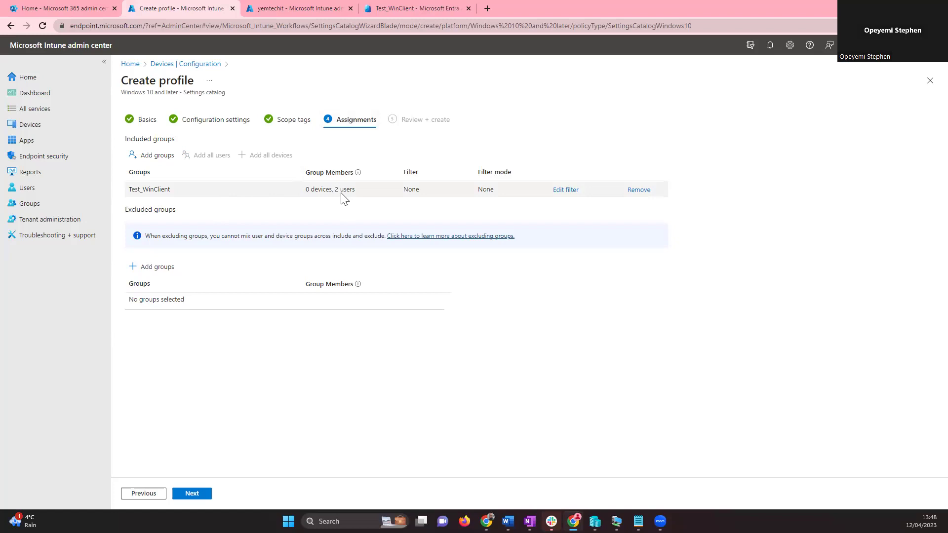
Check the included group's member count, and continue to the profile summary to review its Control Panel setting
{"action": "left_click_drag", "start_coordinate": [354, 191], "coordinate": [336, 188]}
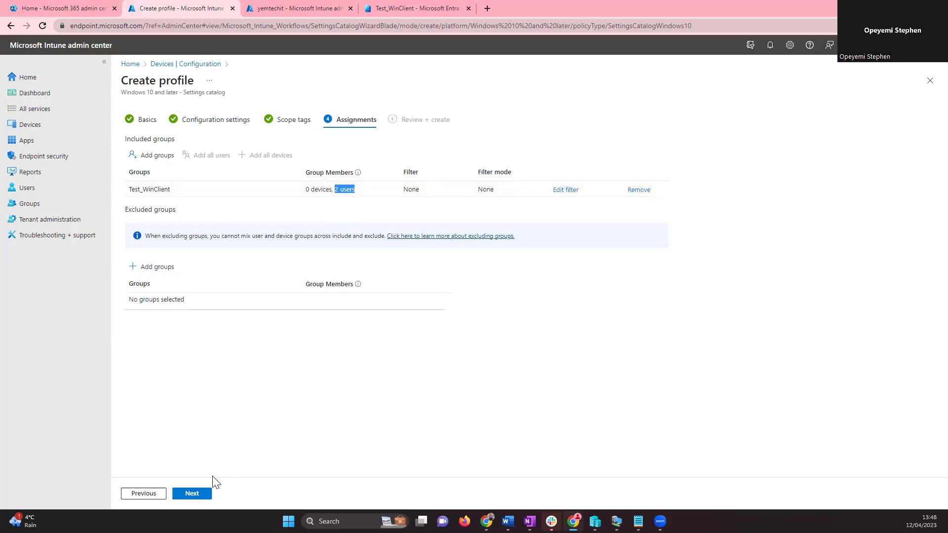
{"action": "left_click", "coordinate": [200, 494]}
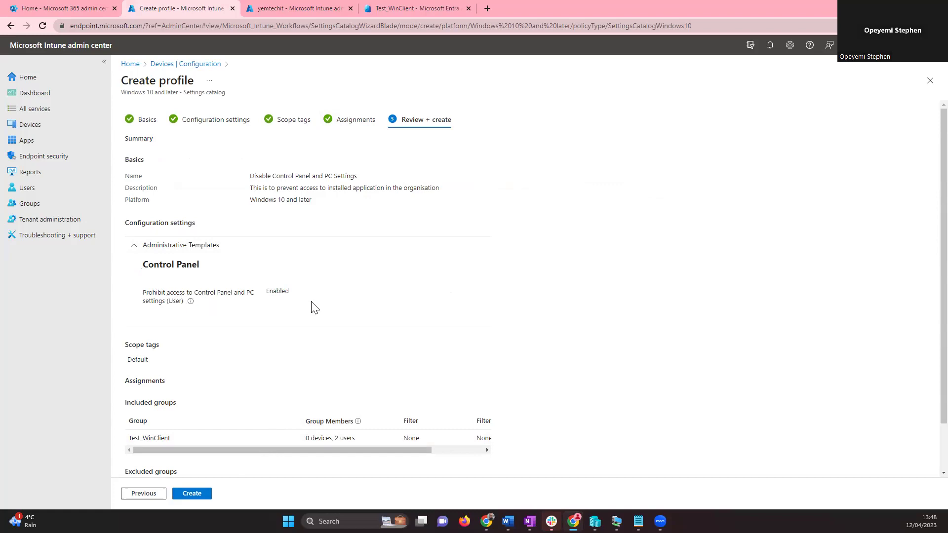
{"action": "left_click_drag", "start_coordinate": [145, 298], "coordinate": [309, 302]}
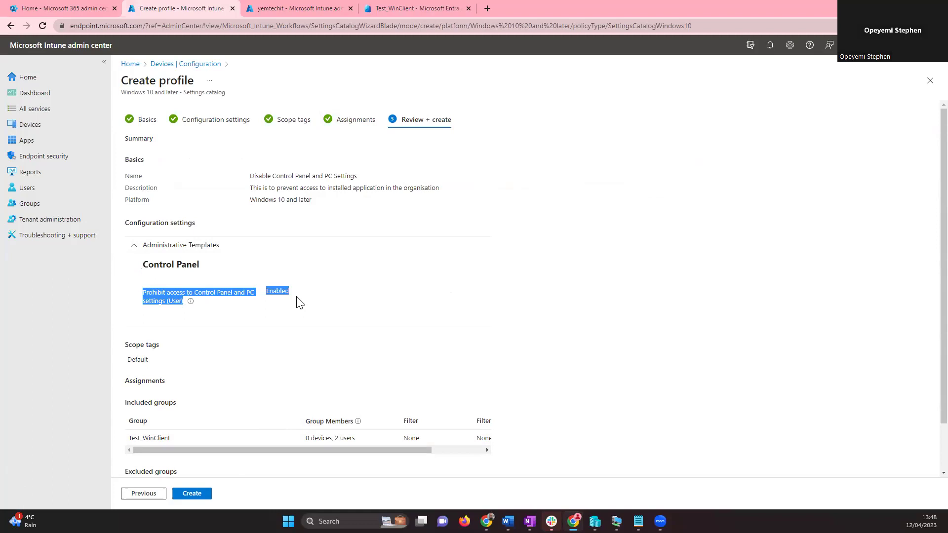
Create the "Disable Control Panel and PC Settings" profile, dismiss the notification, and refresh the configuration policies list
{"action": "left_click", "coordinate": [193, 494]}
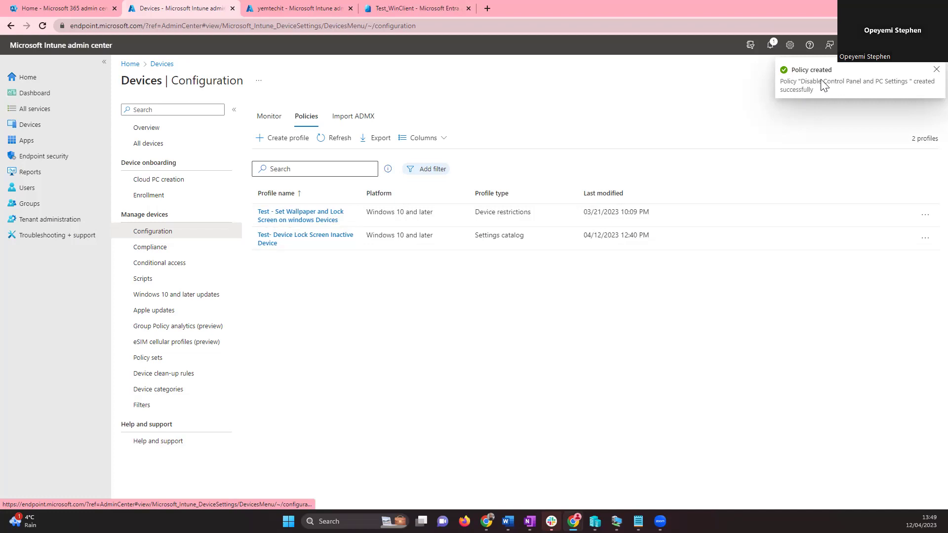
{"action": "left_click", "coordinate": [936, 70]}
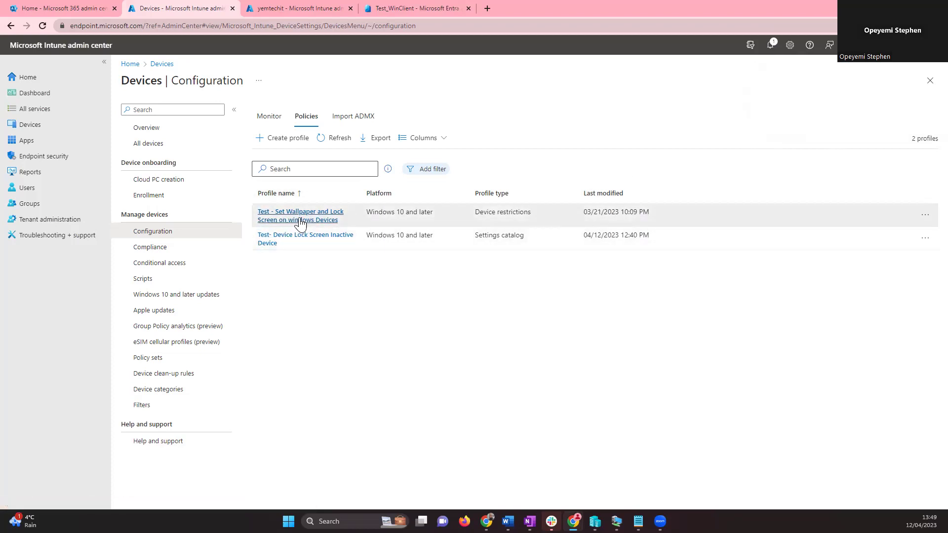
{"action": "left_click", "coordinate": [338, 138]}
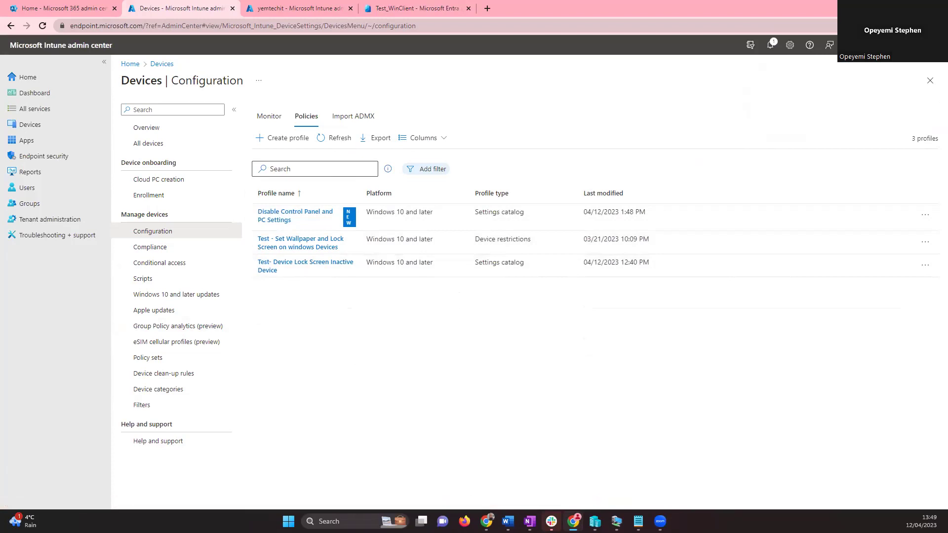
Switch to the Wins-10 virtual machine and close its open Control Panel window
{"action": "left_click", "coordinate": [616, 521]}
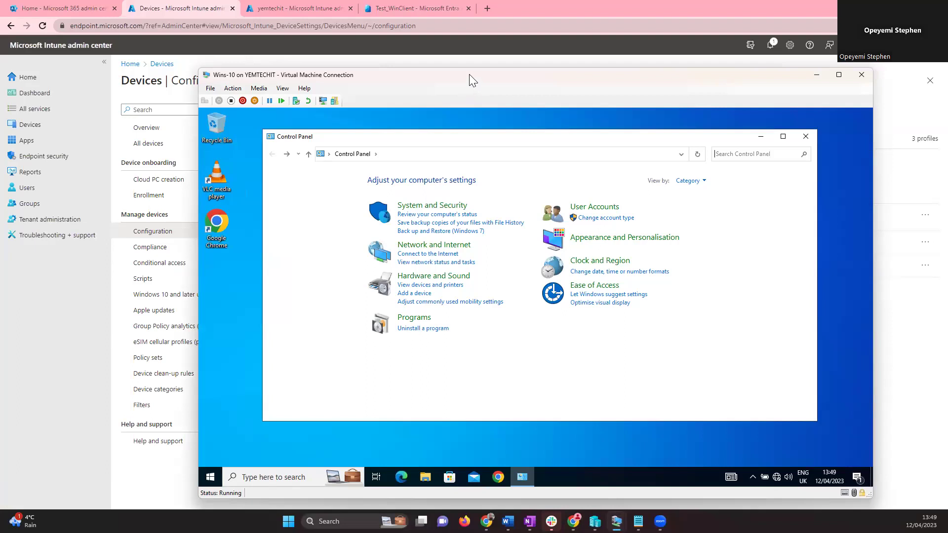
{"action": "left_click_drag", "start_coordinate": [469, 74], "coordinate": [446, 77]}
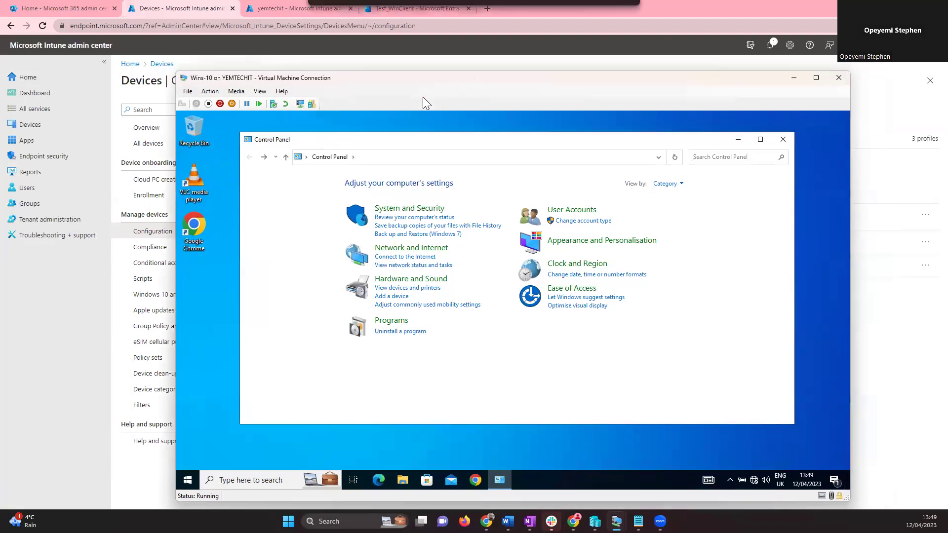
{"action": "left_click", "coordinate": [782, 141]}
Check the name of the Windows account signed in on the virtual machine
{"action": "left_click", "coordinate": [187, 482]}
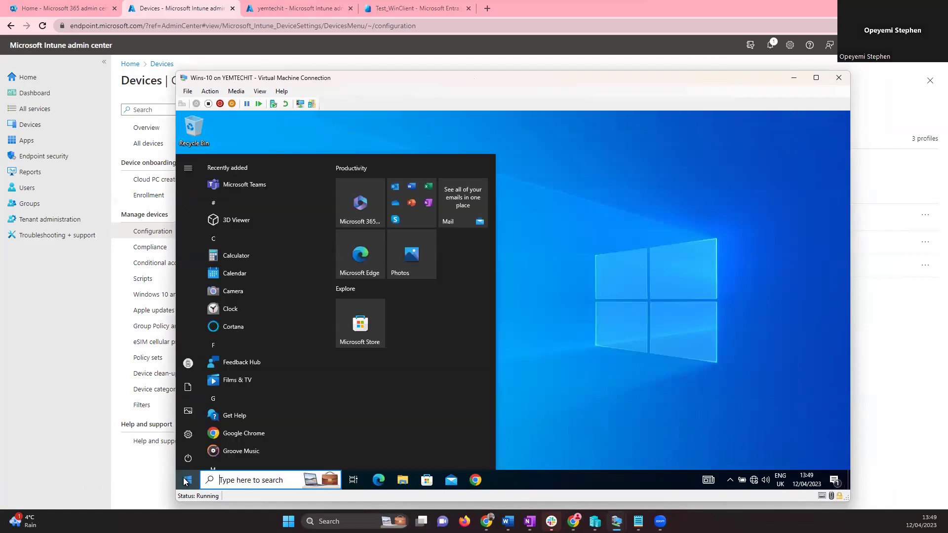
{"action": "mouse_move", "coordinate": [187, 365]}
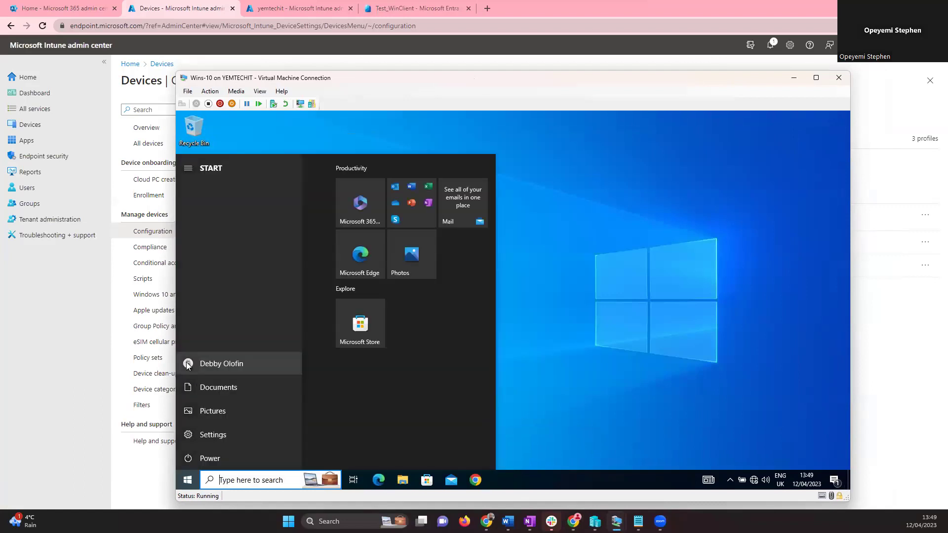
{"action": "left_click", "coordinate": [228, 365]}
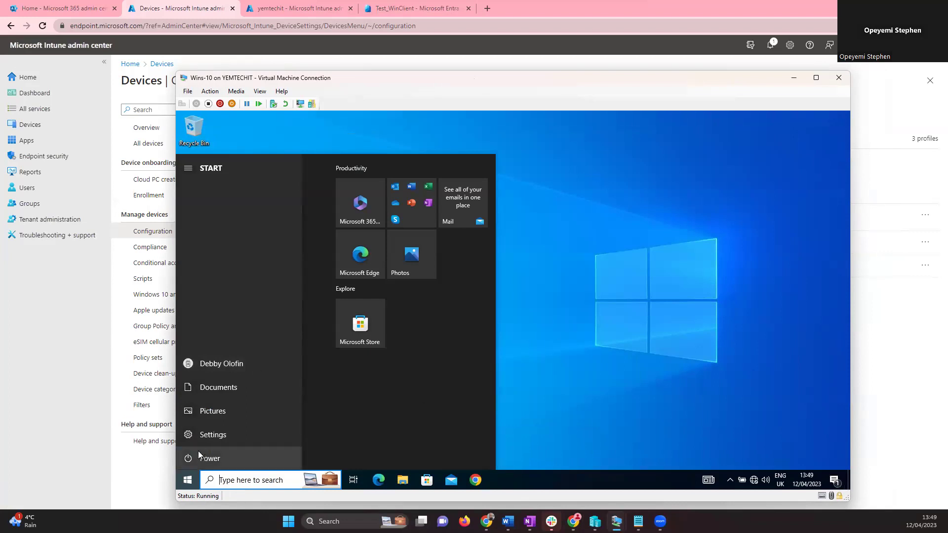
{"action": "left_click", "coordinate": [187, 481]}
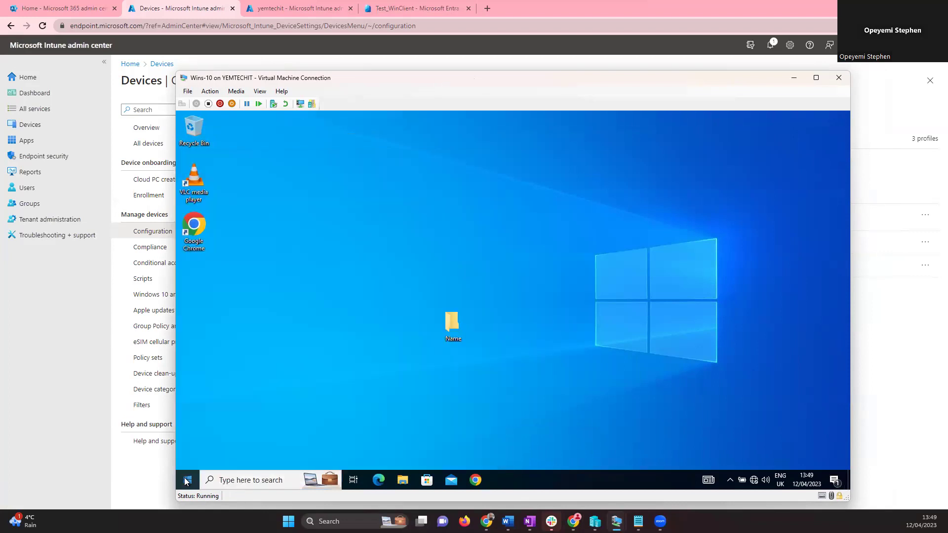
{"action": "left_click", "coordinate": [186, 481]}
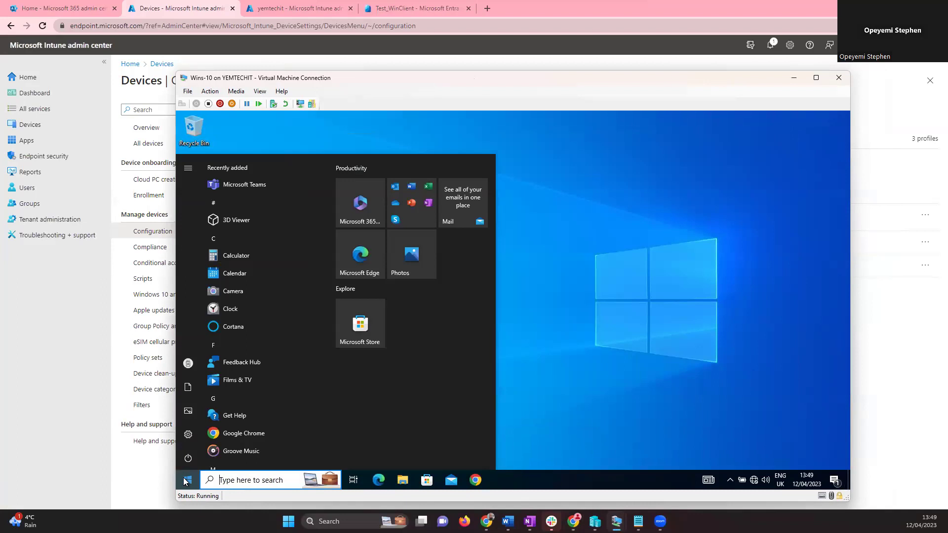
{"action": "left_click", "coordinate": [593, 299]}
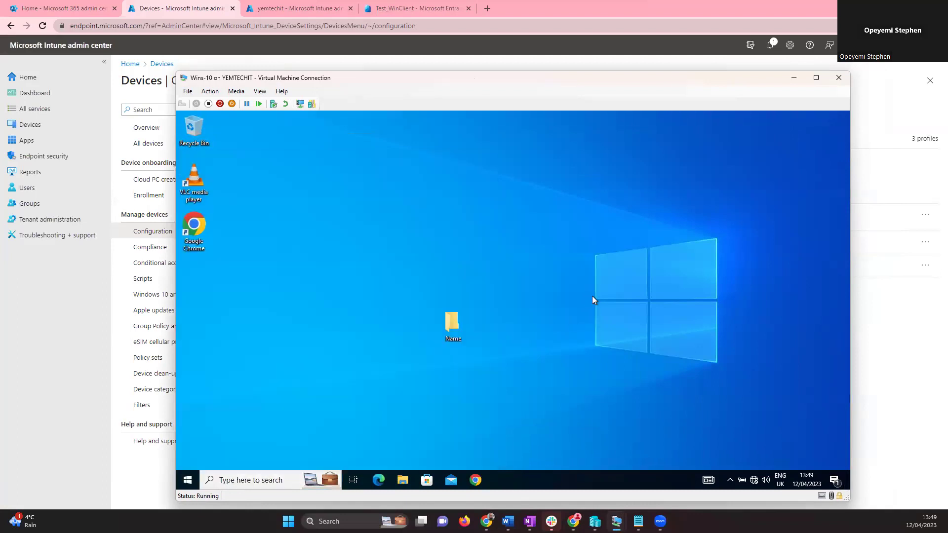
Check the signed-in user's name, e-mail and role on the Your info page of Windows Settings, and close Settings
{"action": "left_click", "coordinate": [188, 482]}
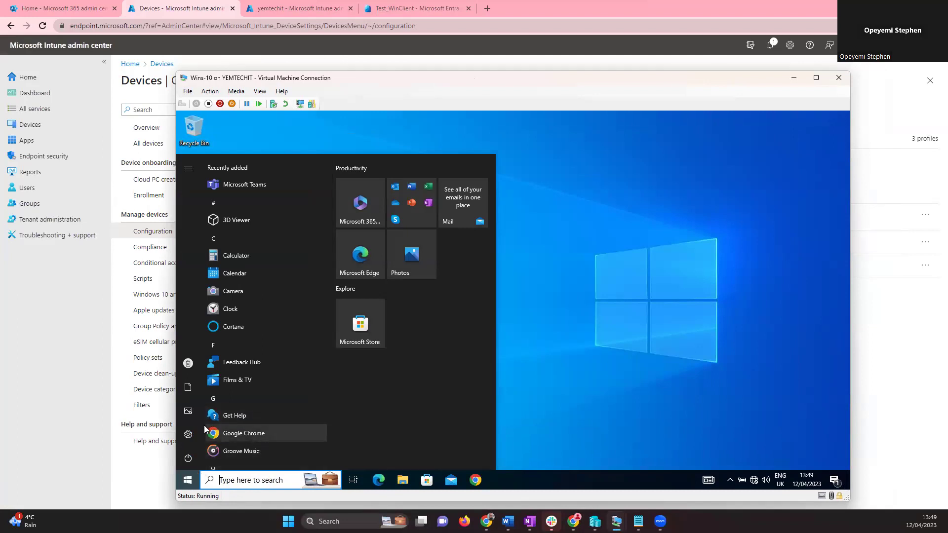
{"action": "left_click", "coordinate": [187, 435]}
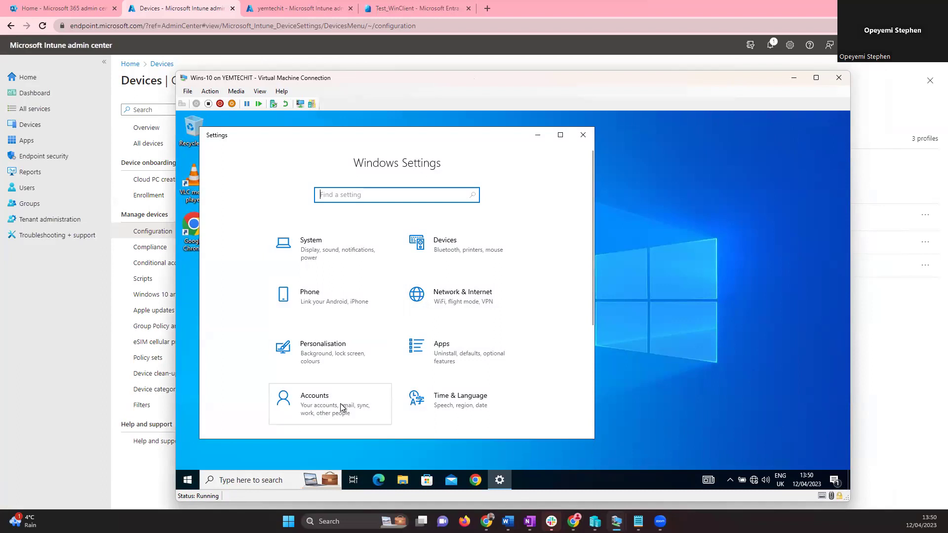
{"action": "scroll", "coordinate": [341, 405], "scroll_direction": "down", "scroll_amount": 1}
{"action": "left_click", "coordinate": [331, 360]}
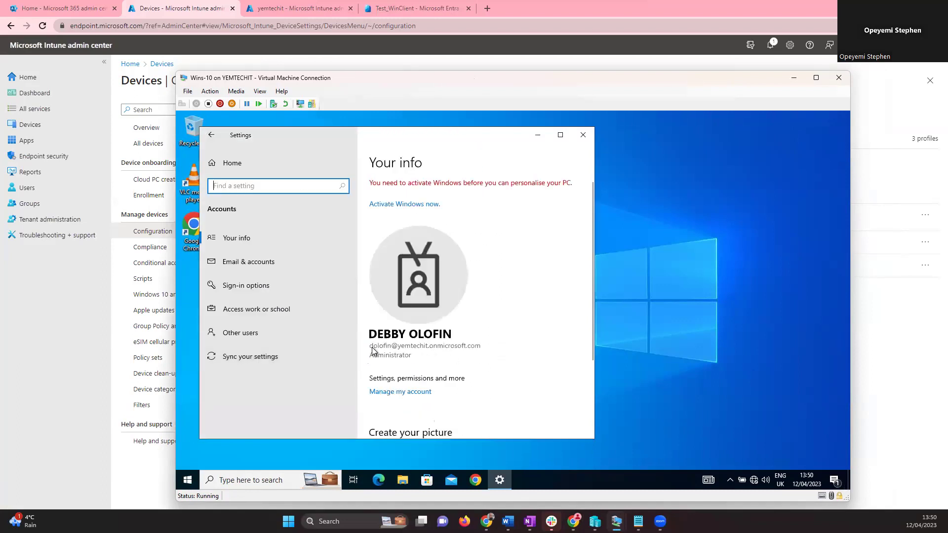
{"action": "left_click", "coordinate": [479, 349]}
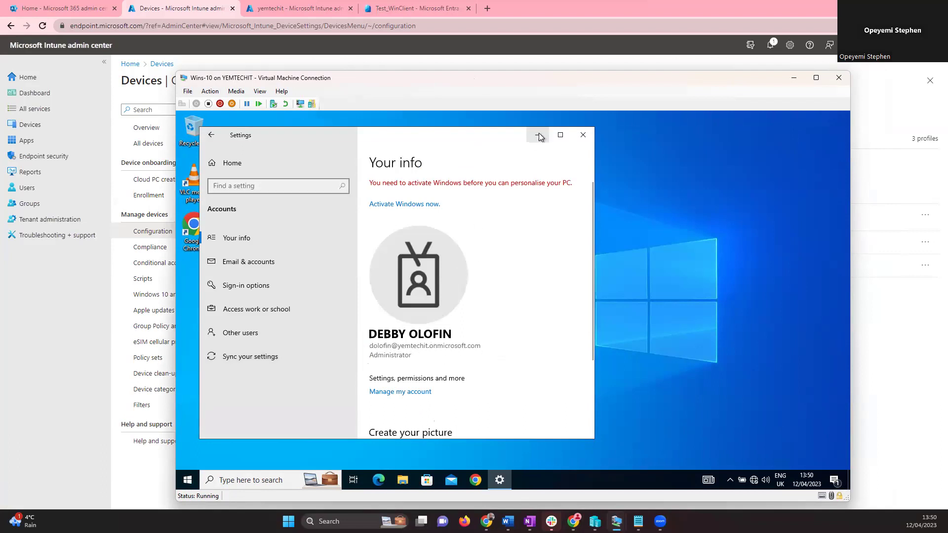
{"action": "left_click", "coordinate": [577, 141]}
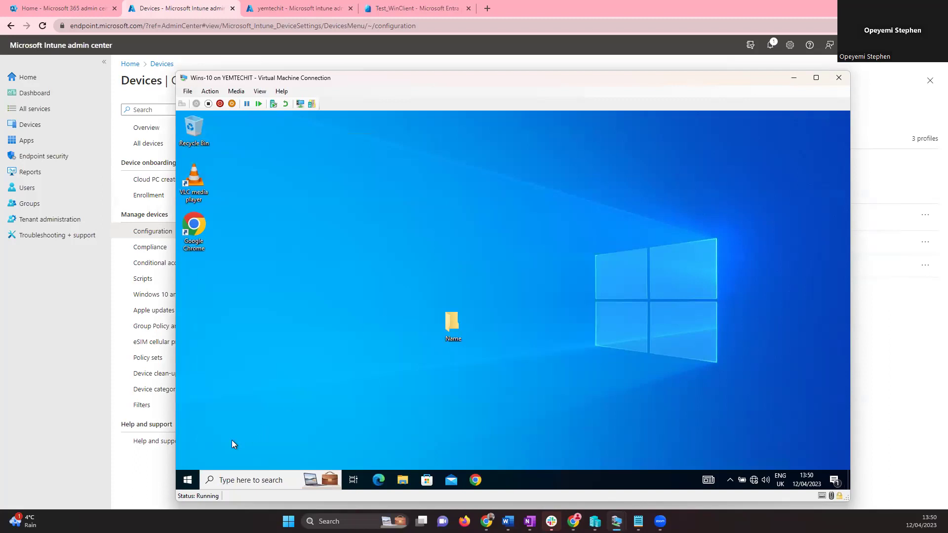
Search for "contro", open Control Panel to test access on the client, and close it
{"action": "left_click", "coordinate": [188, 479]}
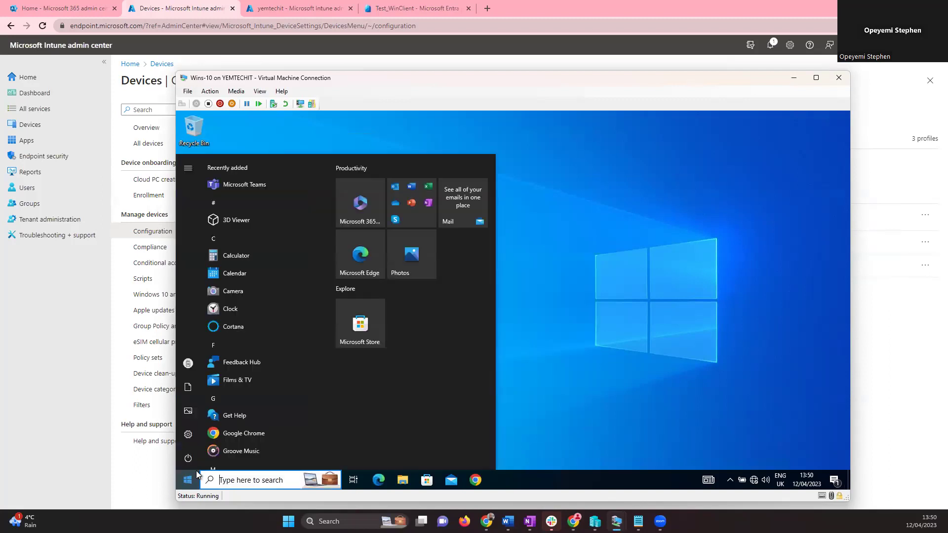
{"action": "type", "text": "contro"}
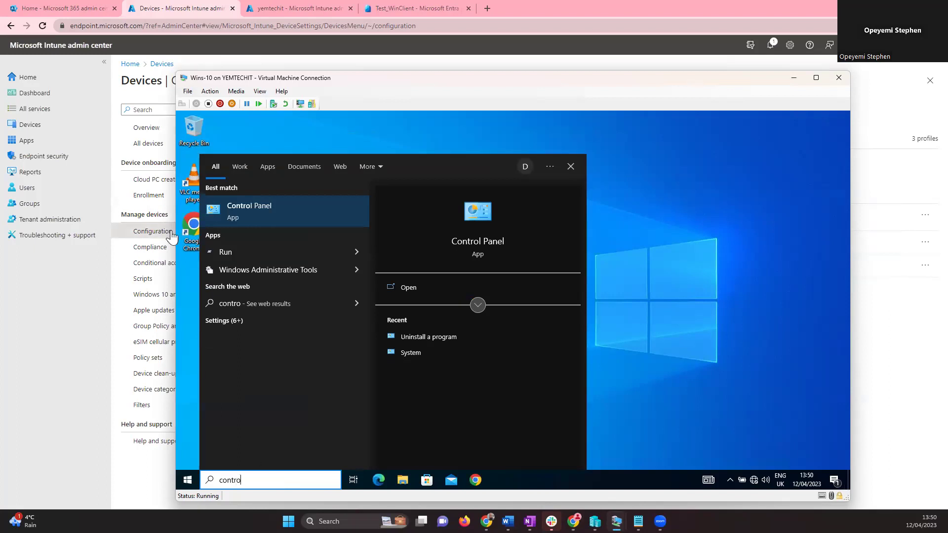
{"action": "left_click", "coordinate": [267, 211]}
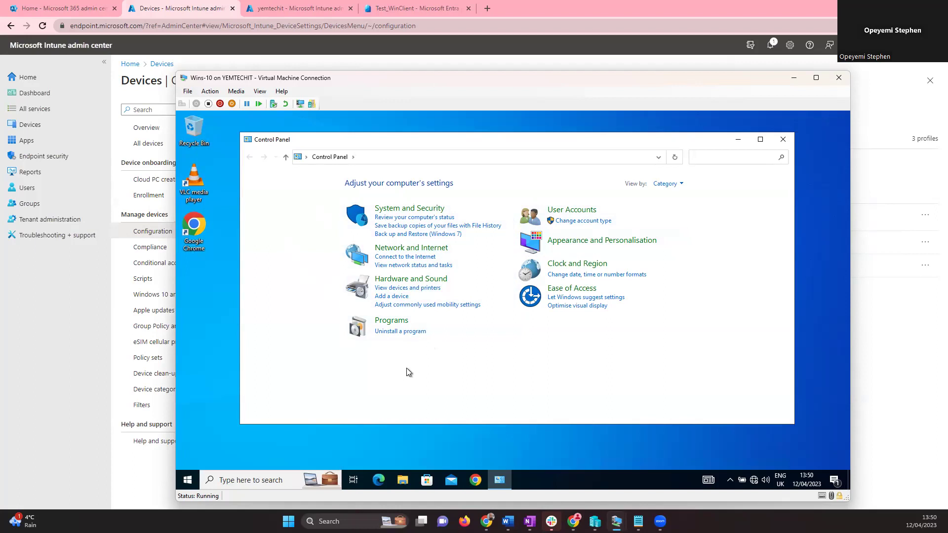
{"action": "left_click", "coordinate": [781, 139]}
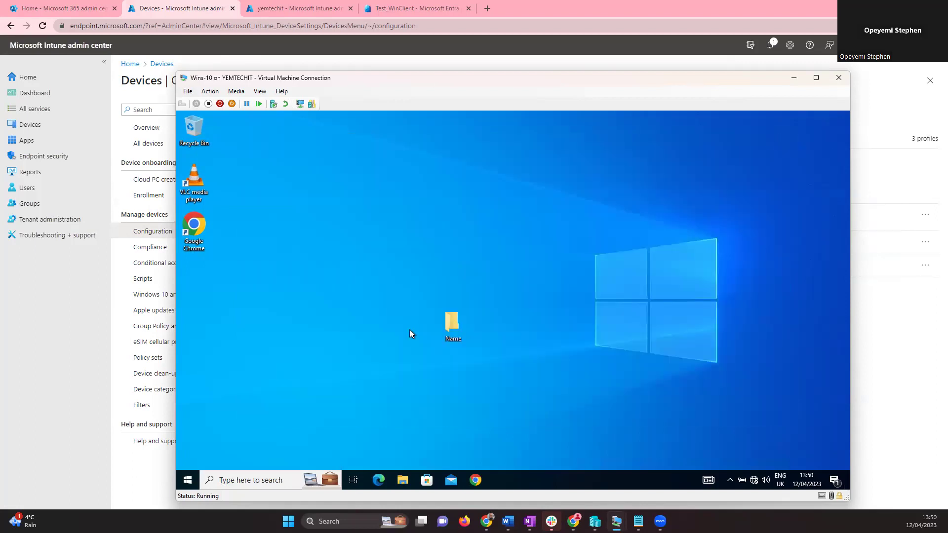
Open the management info of the yemtechit Azure AD work connection in Windows Settings, down to its device sync status
{"action": "left_click", "coordinate": [188, 480]}
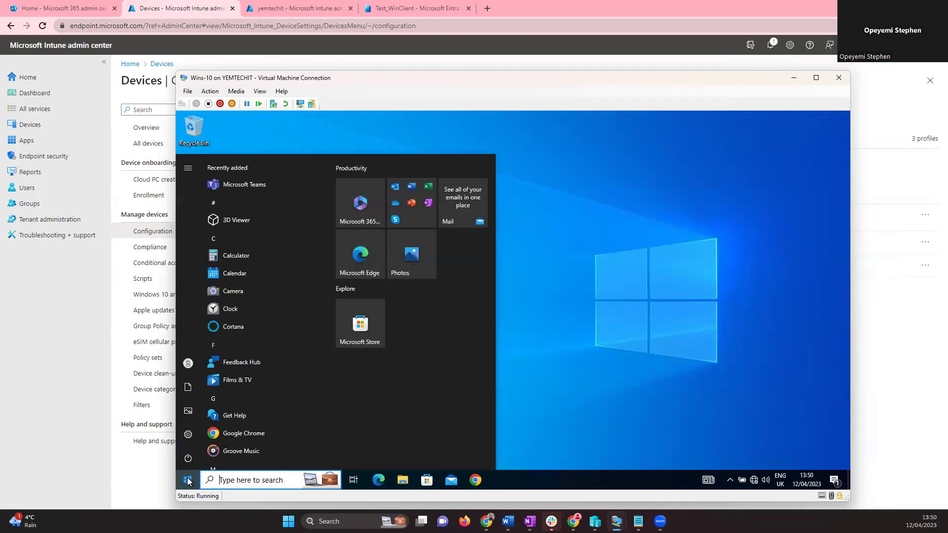
{"action": "left_click", "coordinate": [189, 437]}
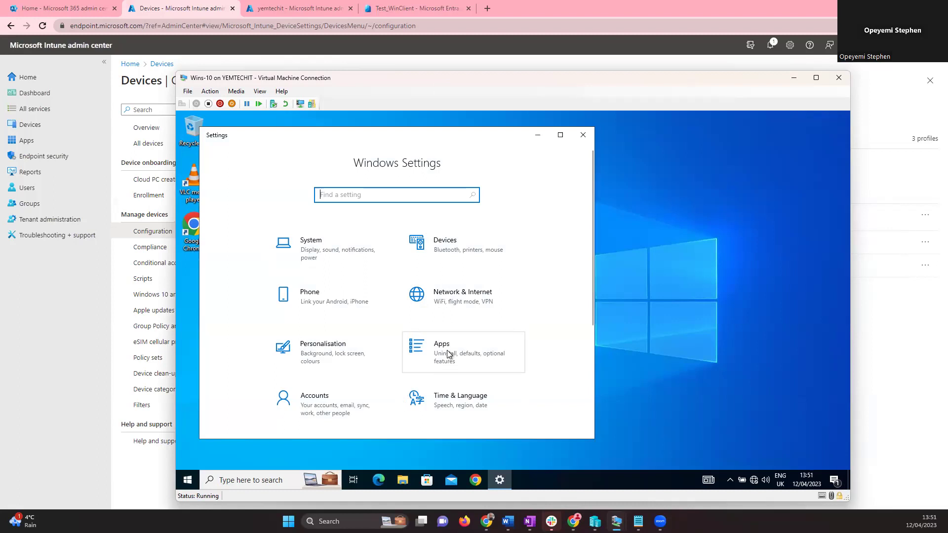
{"action": "left_click", "coordinate": [313, 407]}
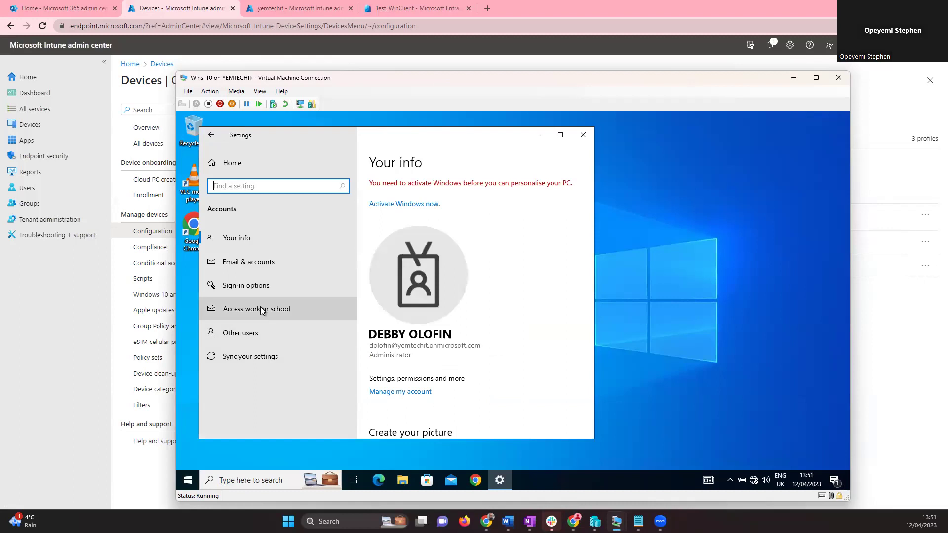
{"action": "left_click", "coordinate": [287, 314]}
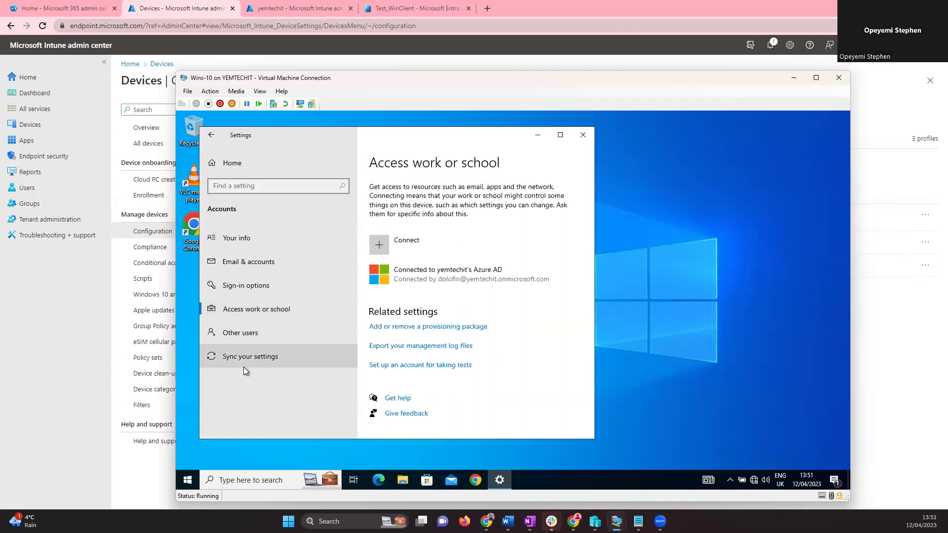
{"action": "left_click", "coordinate": [449, 281]}
{"action": "left_click", "coordinate": [501, 314]}
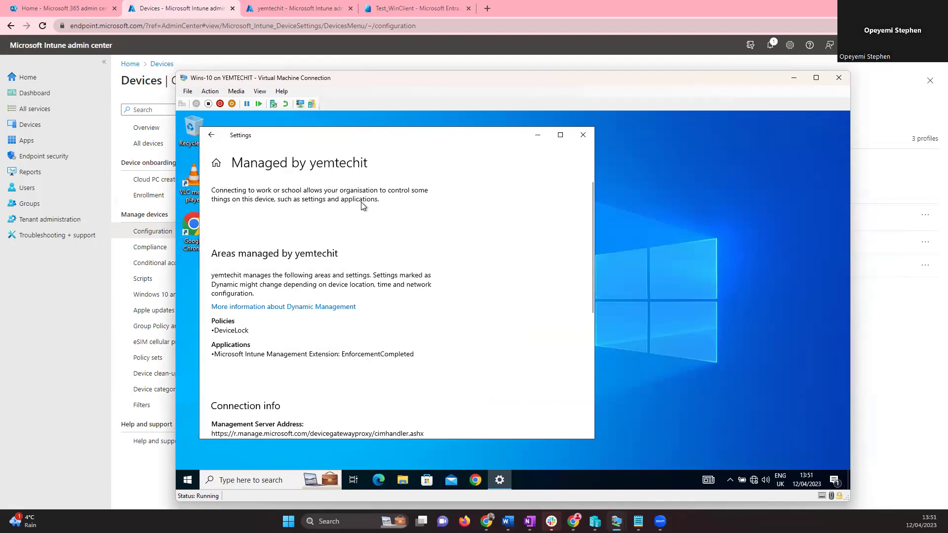
{"action": "scroll", "coordinate": [354, 312], "scroll_direction": "down", "scroll_amount": 2}
{"action": "scroll", "coordinate": [354, 314], "scroll_direction": "down", "scroll_amount": 3}
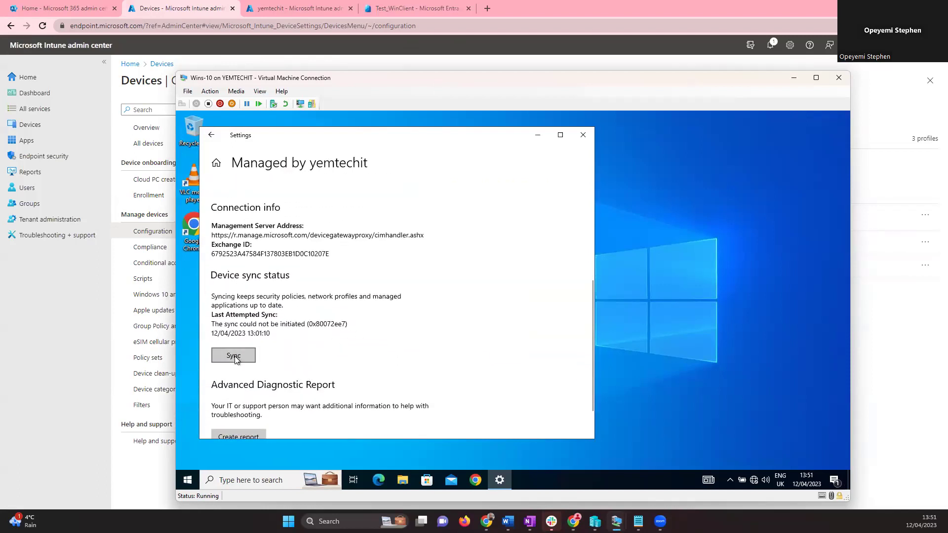
Try to sync the virtual machine with yemtechit's device management, repeating the attempt
{"action": "left_click", "coordinate": [235, 356]}
{"action": "left_click", "coordinate": [232, 357]}
{"action": "left_click_drag", "start_coordinate": [372, 132], "coordinate": [380, 125]}
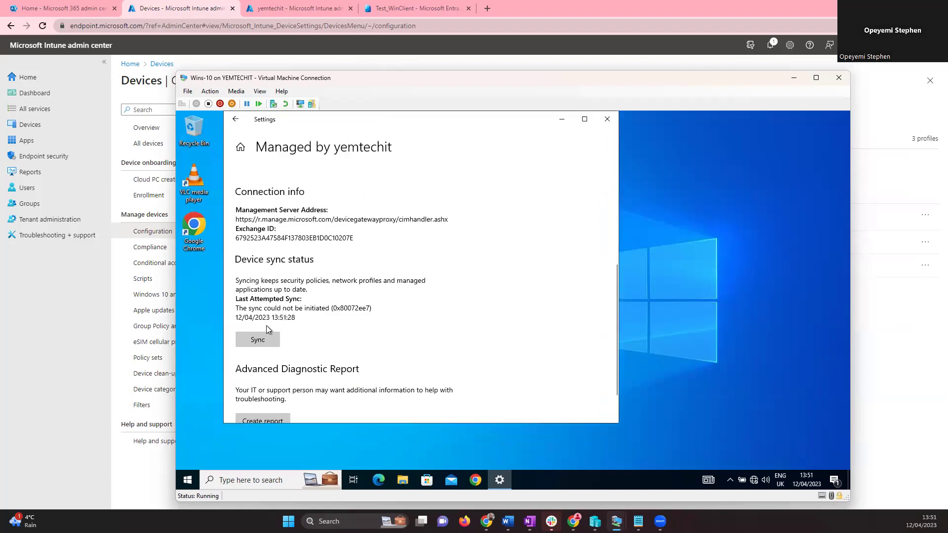
{"action": "left_click", "coordinate": [257, 340]}
{"action": "left_click_drag", "start_coordinate": [497, 135], "coordinate": [512, 164]}
{"action": "left_click", "coordinate": [278, 369]}
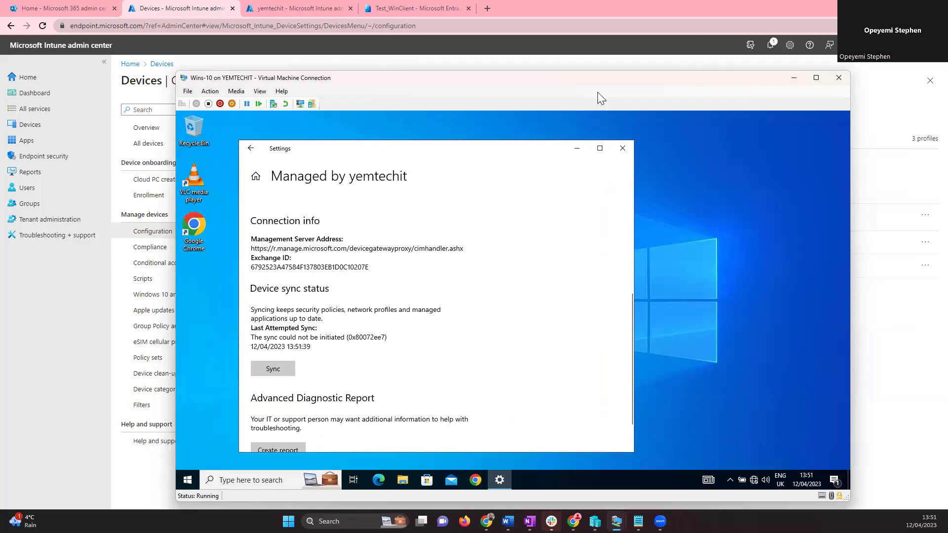
Check the virtual machine's network connection and sync the device with yemtechit's management again
{"action": "left_click_drag", "start_coordinate": [596, 74], "coordinate": [575, 65]}
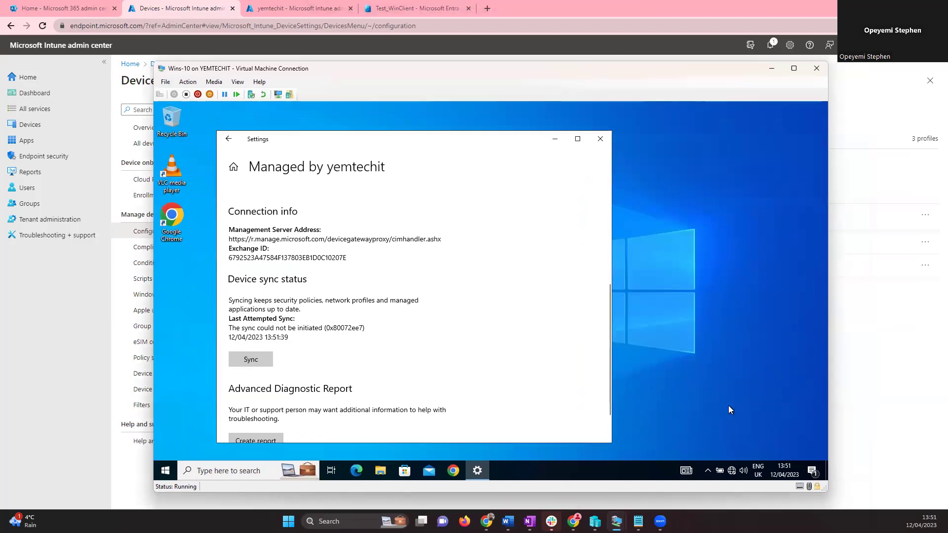
{"action": "mouse_move", "coordinate": [731, 472]}
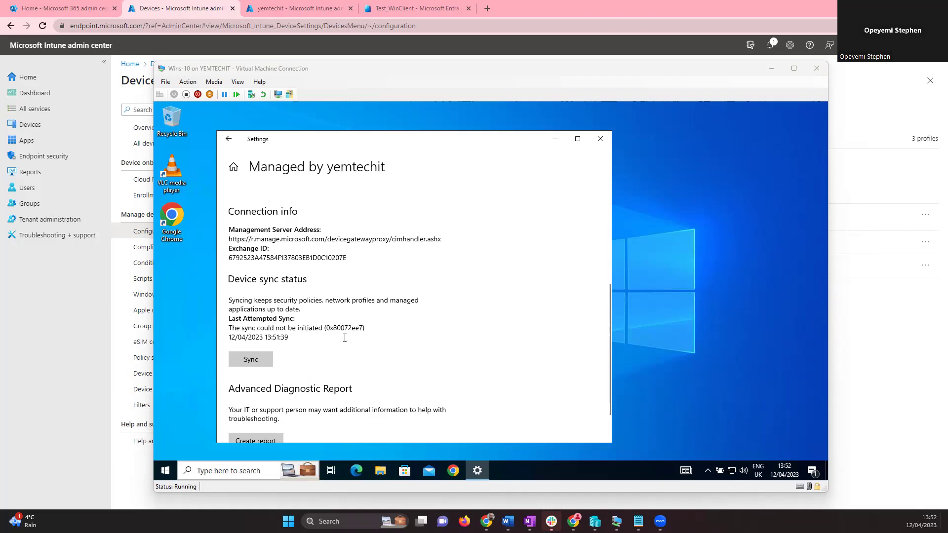
{"action": "left_click", "coordinate": [250, 359]}
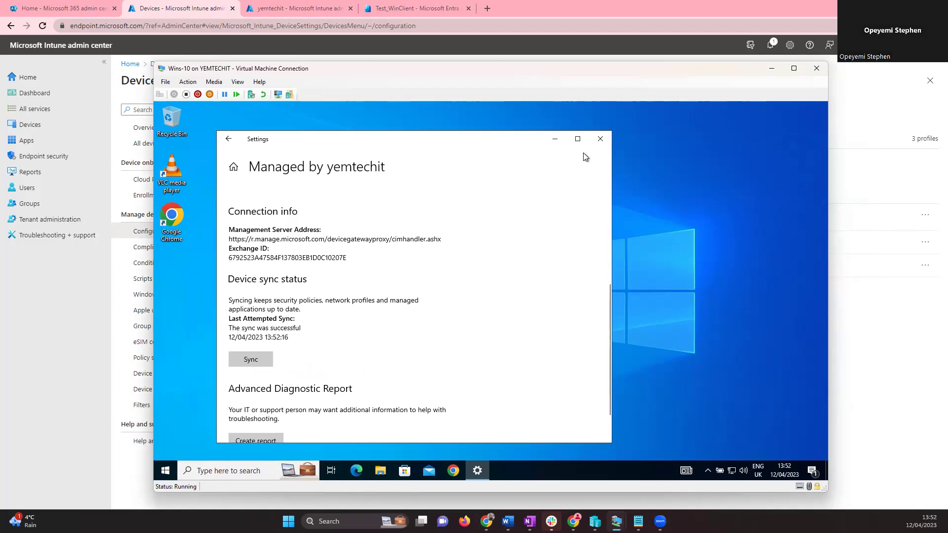
Close the Settings window on the Wins-10 client and try twice to reopen Settings to test the policy
{"action": "left_click", "coordinate": [599, 142]}
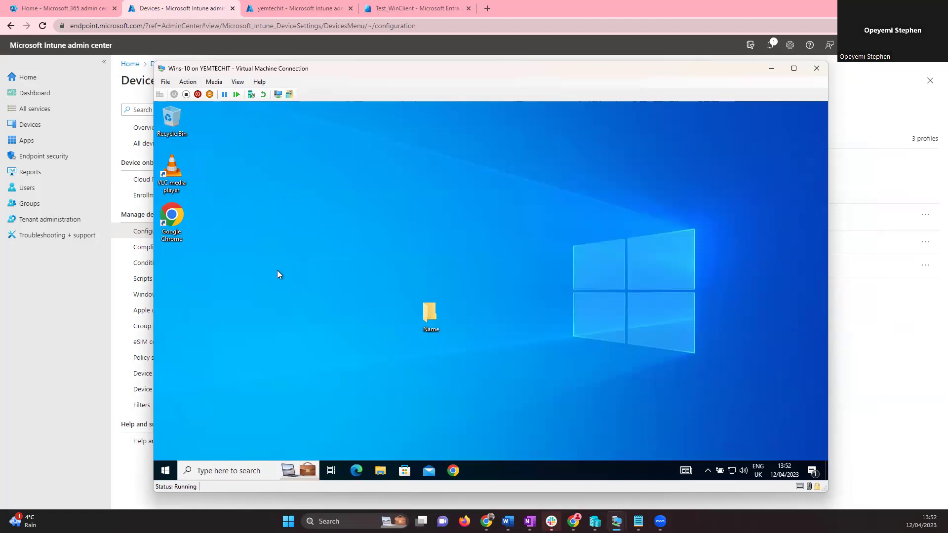
{"action": "left_click", "coordinate": [164, 470]}
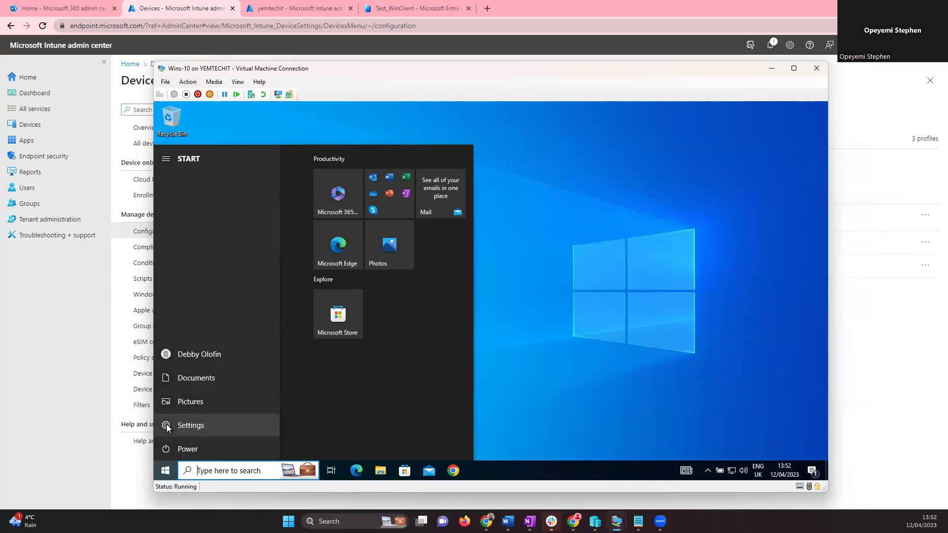
{"action": "left_click", "coordinate": [166, 425]}
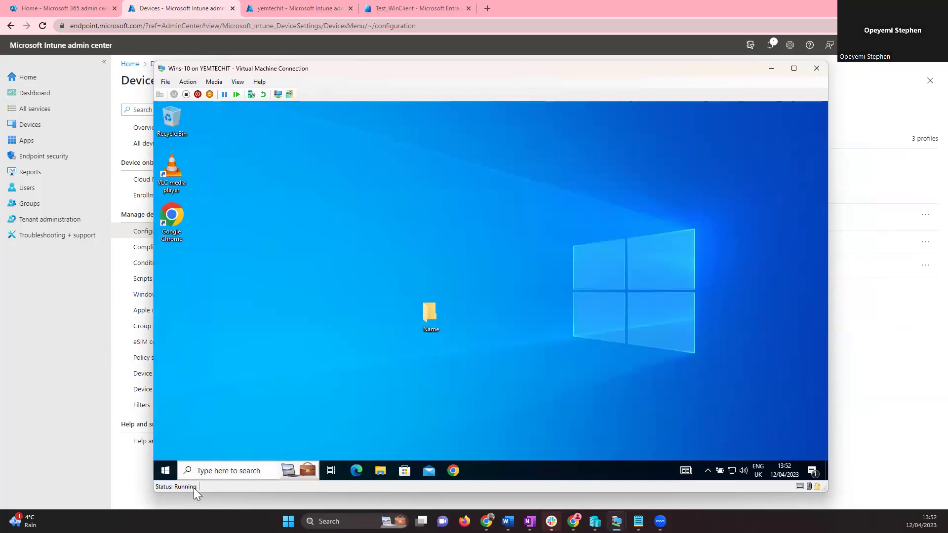
{"action": "left_click", "coordinate": [166, 470]}
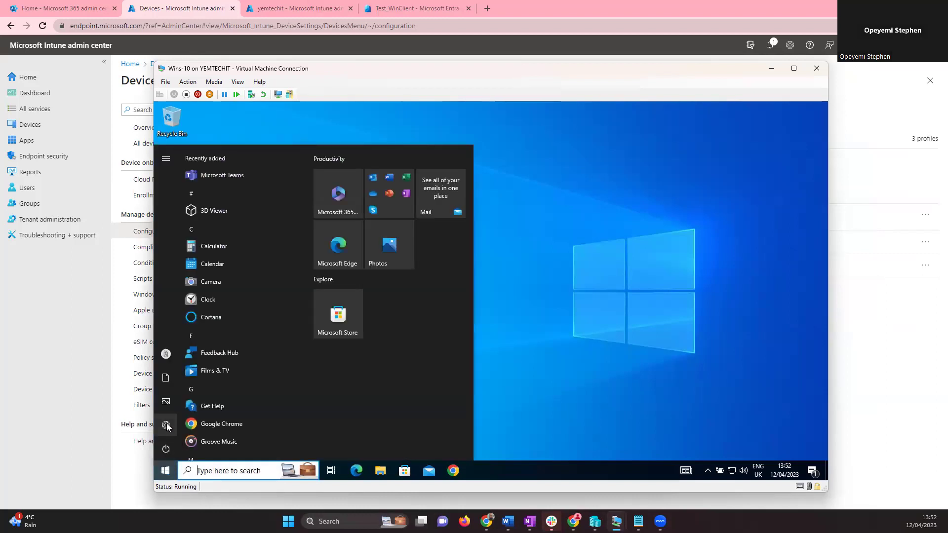
{"action": "left_click", "coordinate": [166, 425]}
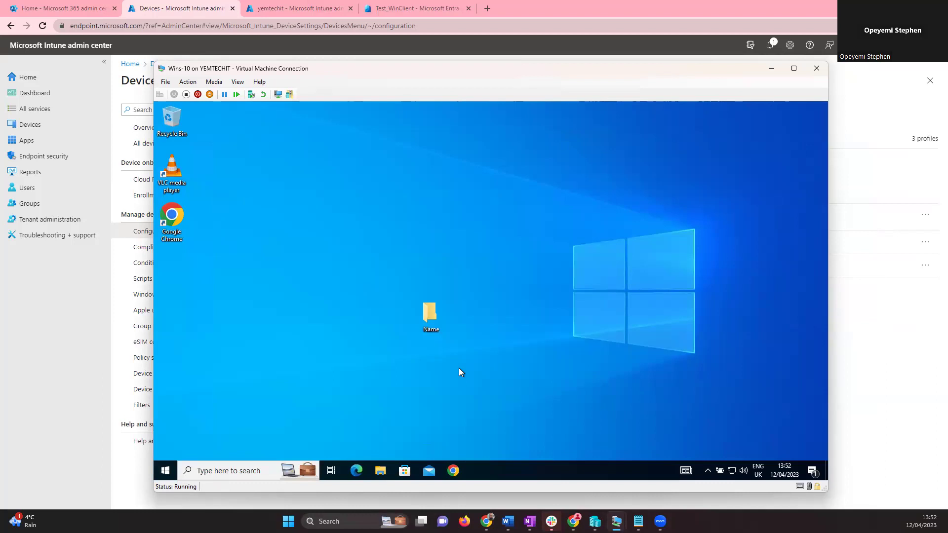
Search for "control" on the client, try to open Control Panel, and dismiss the resulting dialog
{"action": "left_click", "coordinate": [216, 472]}
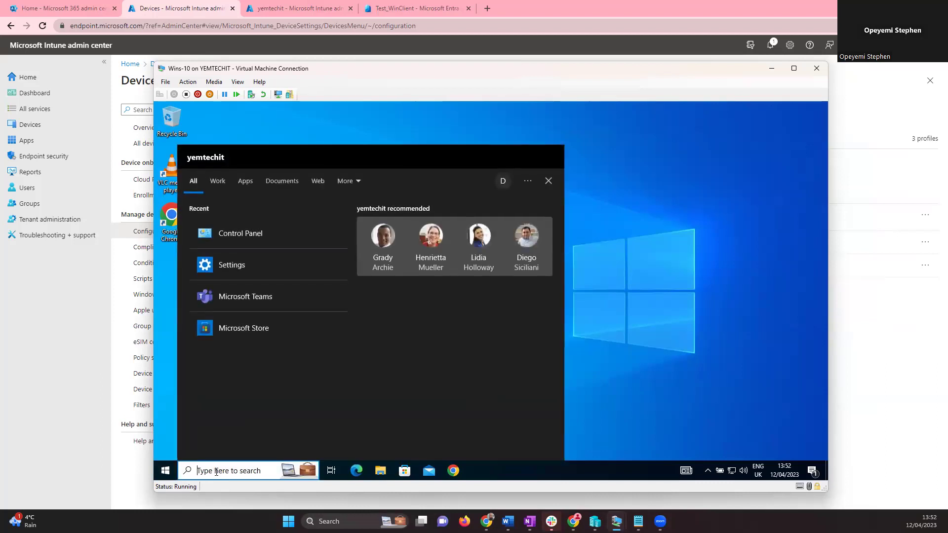
{"action": "type", "text": "control"}
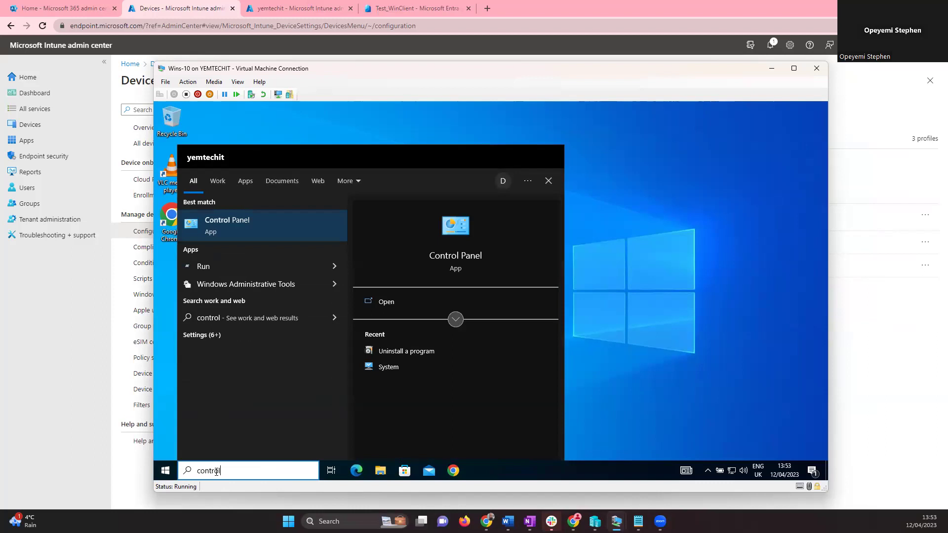
{"action": "left_click", "coordinate": [261, 220]}
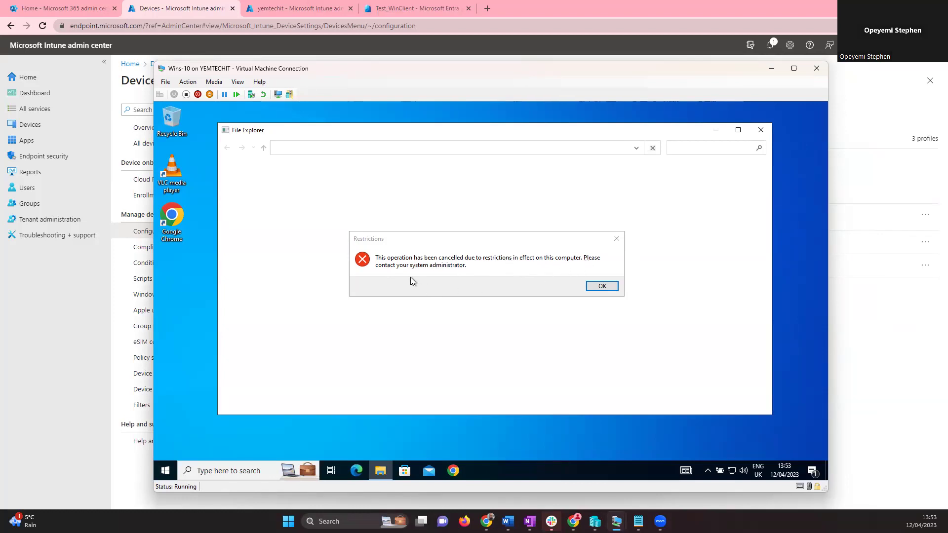
{"action": "left_click", "coordinate": [592, 286]}
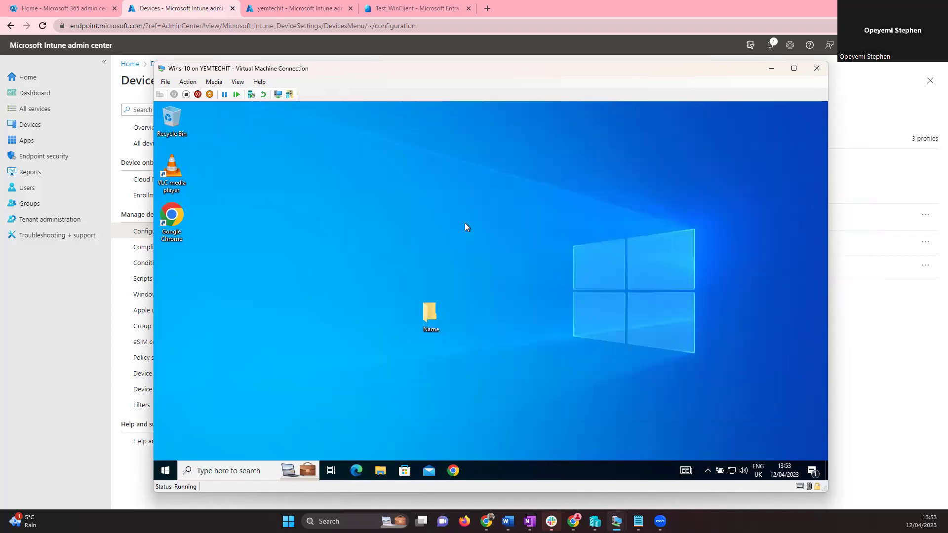
Switch to the Microsoft Entra admin center to check the members of Test_WinClient, and return to the Wins-10 virtual machine
{"action": "left_click", "coordinate": [402, 12]}
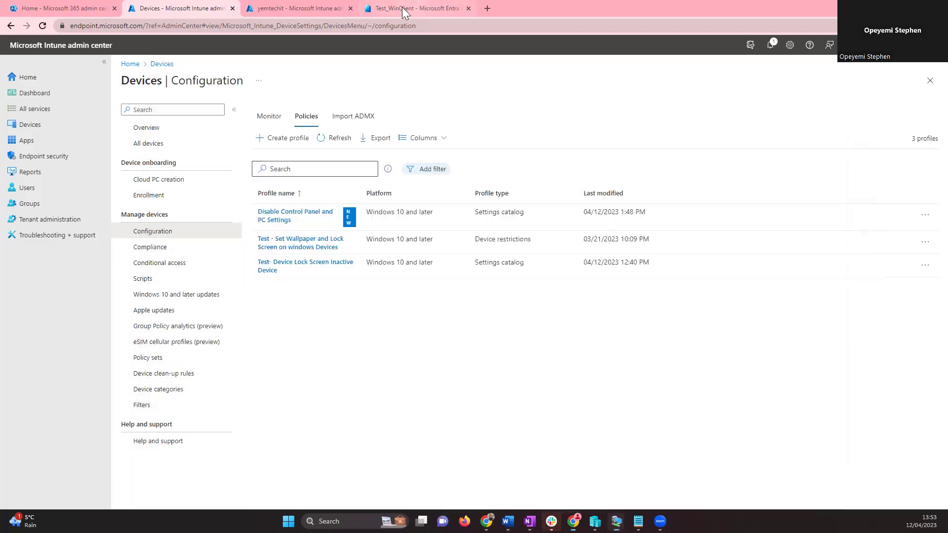
{"action": "left_click", "coordinate": [402, 8]}
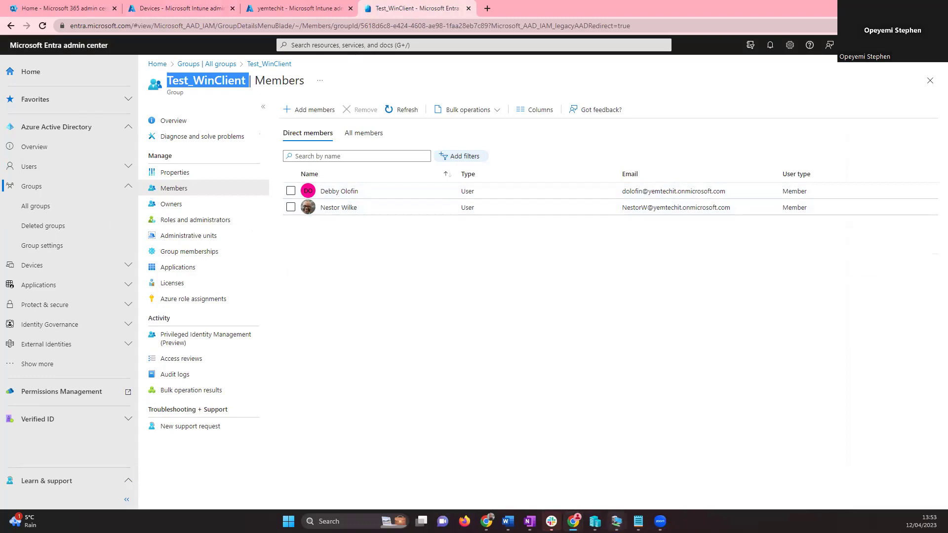
{"action": "mouse_move", "coordinate": [617, 521]}
{"action": "left_click", "coordinate": [590, 487]}
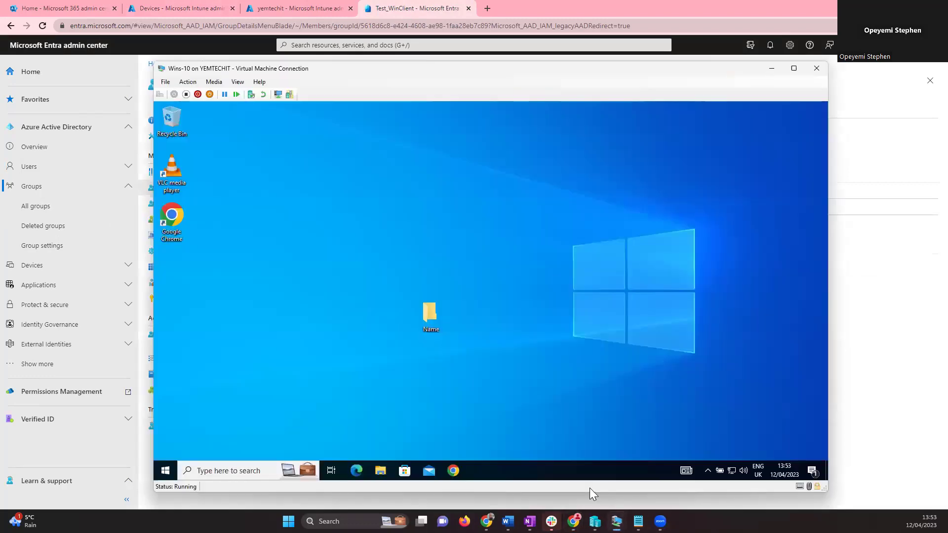
Retest Control Panel access on the Wins-10 client by searching for "control" and opening the app, and close the dialog
{"action": "left_click", "coordinate": [165, 471]}
{"action": "type", "text": "co"}
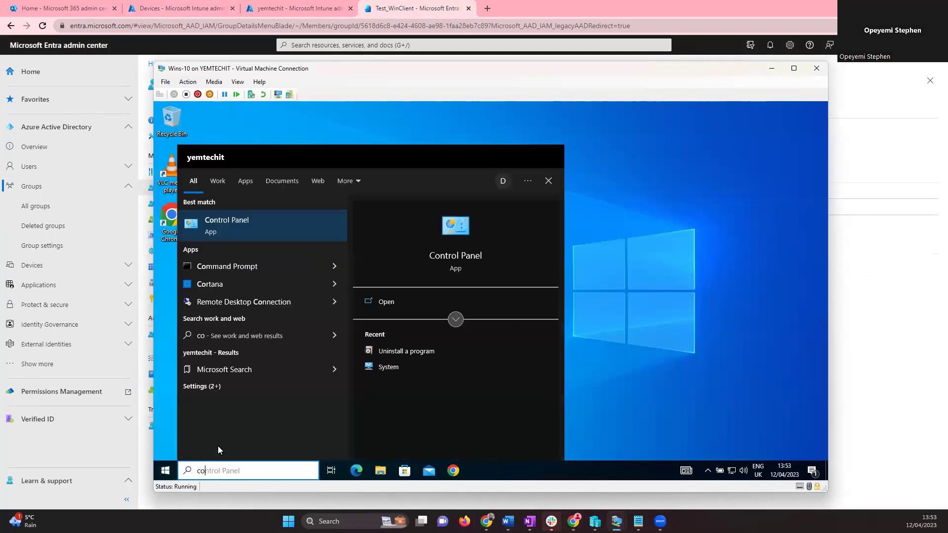
{"action": "type", "text": "ntrol"}
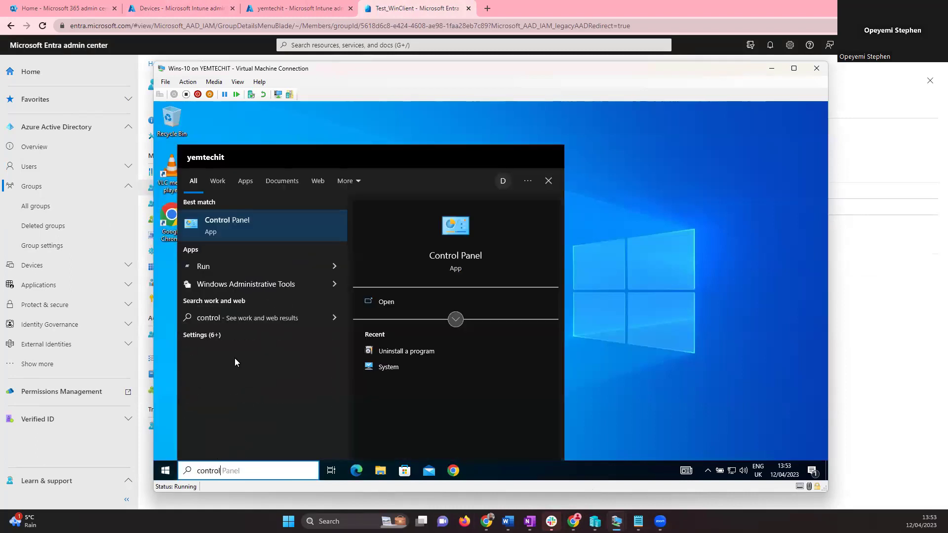
{"action": "left_click", "coordinate": [253, 223]}
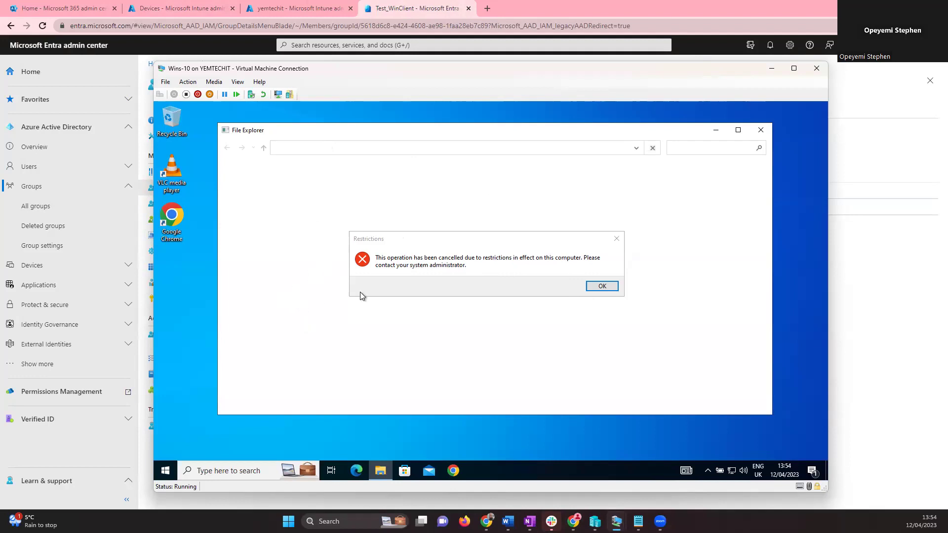
{"action": "left_click", "coordinate": [602, 287]}
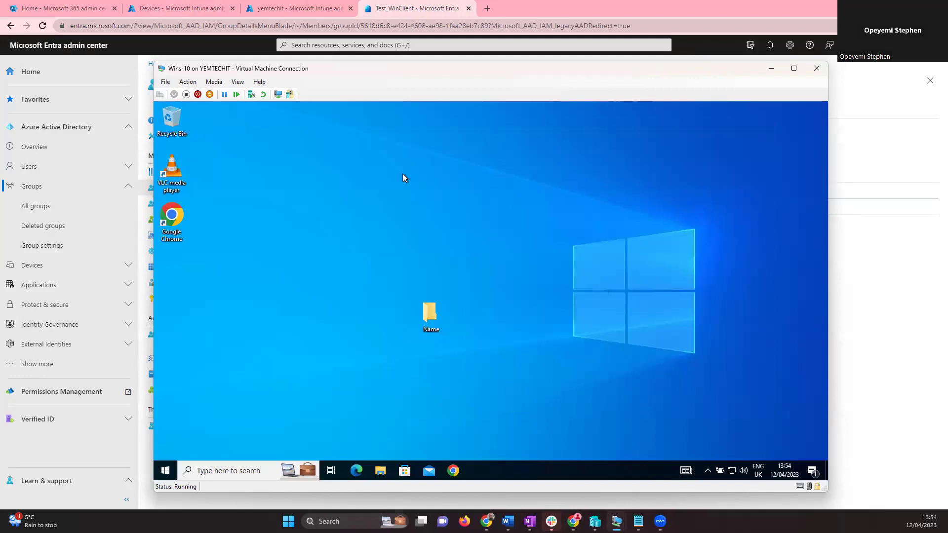